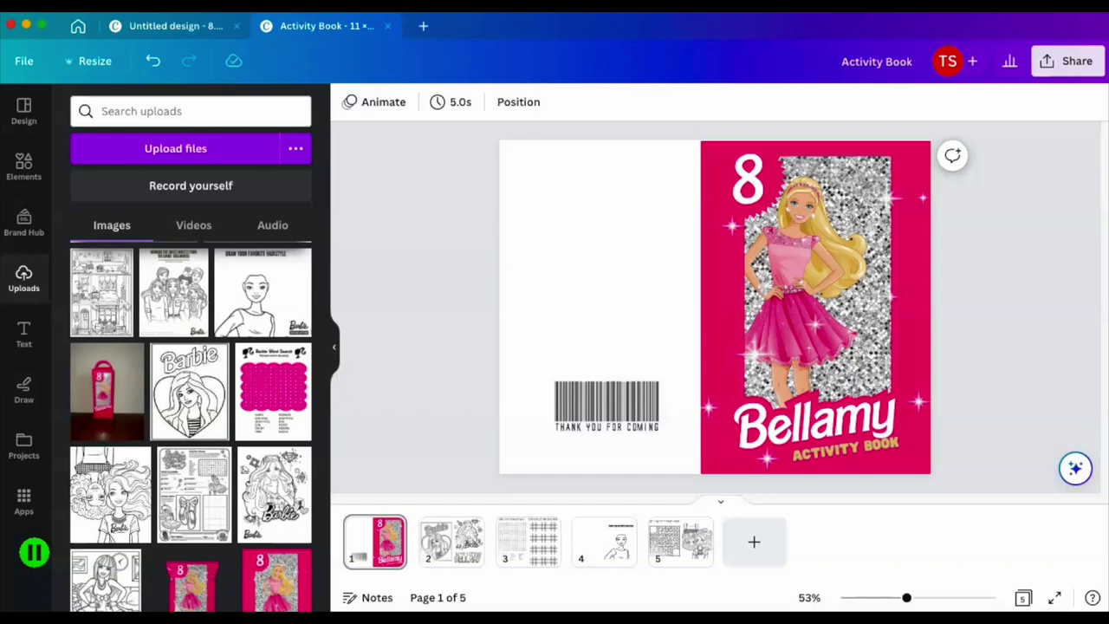
Step: Nudge the THANK YOU FOR COMING barcode slightly left on the back cover
{"action": "left_click", "coordinate": [795, 324]}
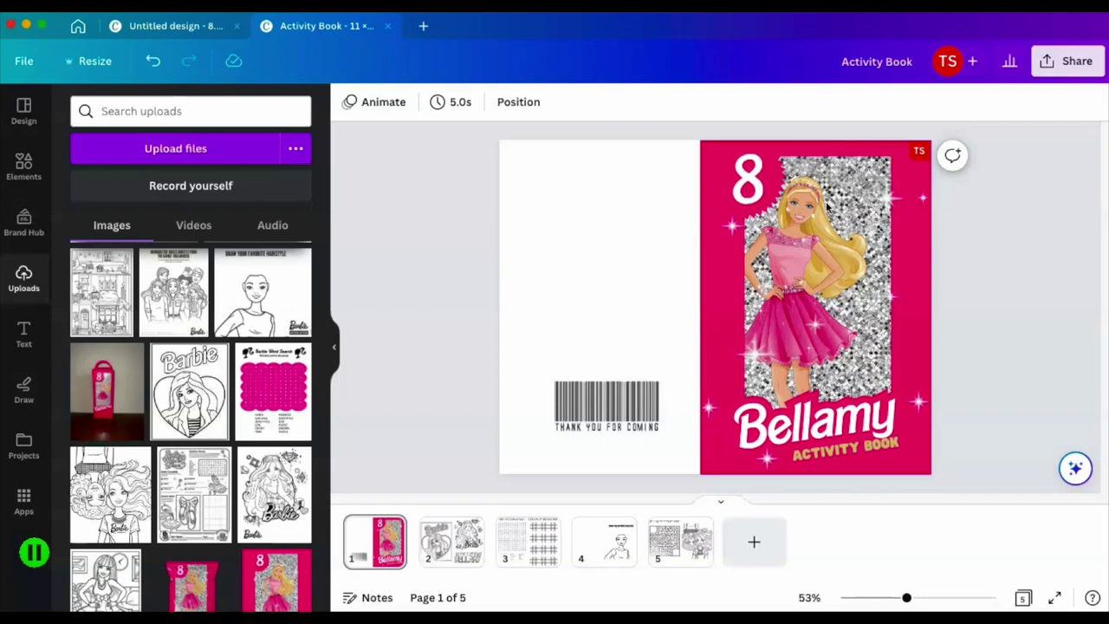
{"action": "left_click", "coordinate": [619, 306]}
{"action": "left_click", "coordinate": [584, 409]}
{"action": "left_click_drag", "start_coordinate": [587, 413], "coordinate": [574, 410]}
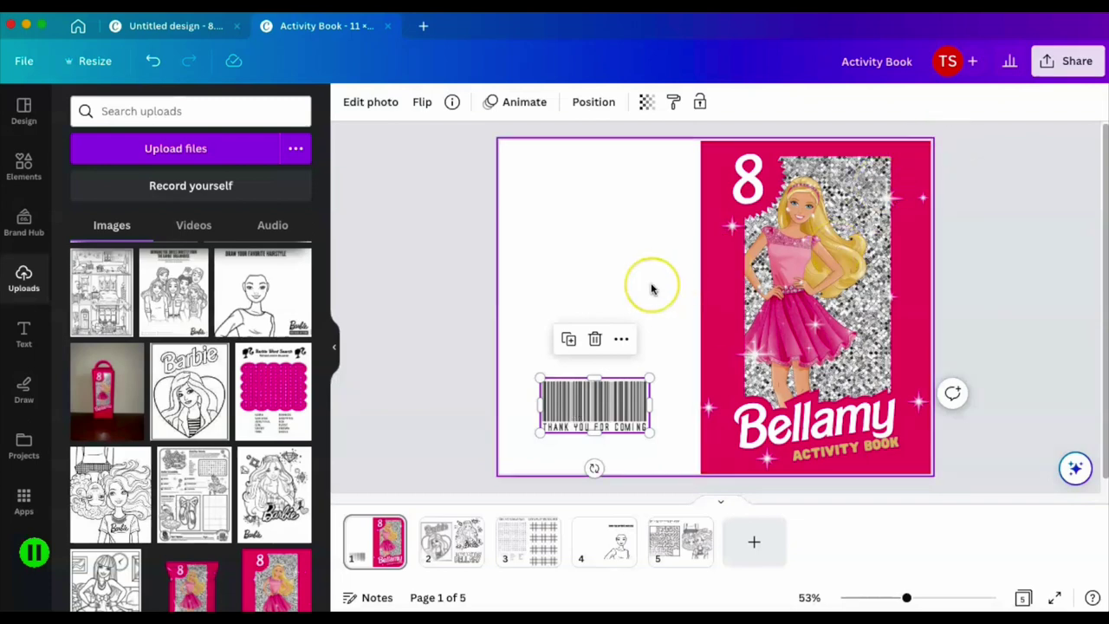
{"action": "left_click", "coordinate": [845, 446]}
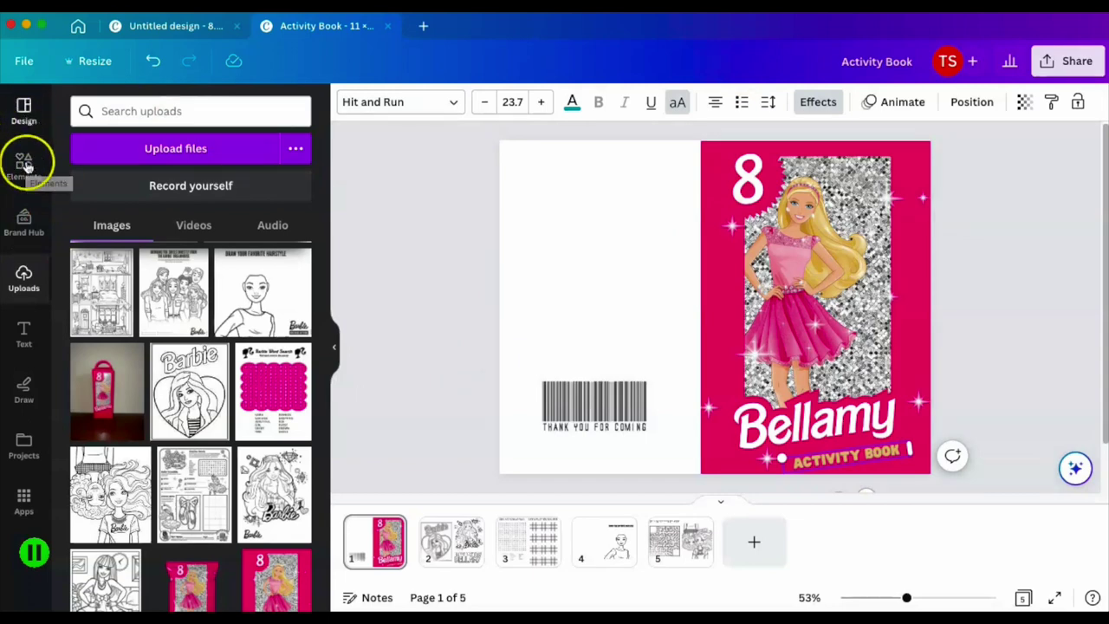
Step: Raise the Splice-effect ACTIVITY BOOK title under Bellamy, widen it slightly and tilt it -5°
{"action": "left_click", "coordinate": [24, 336]}
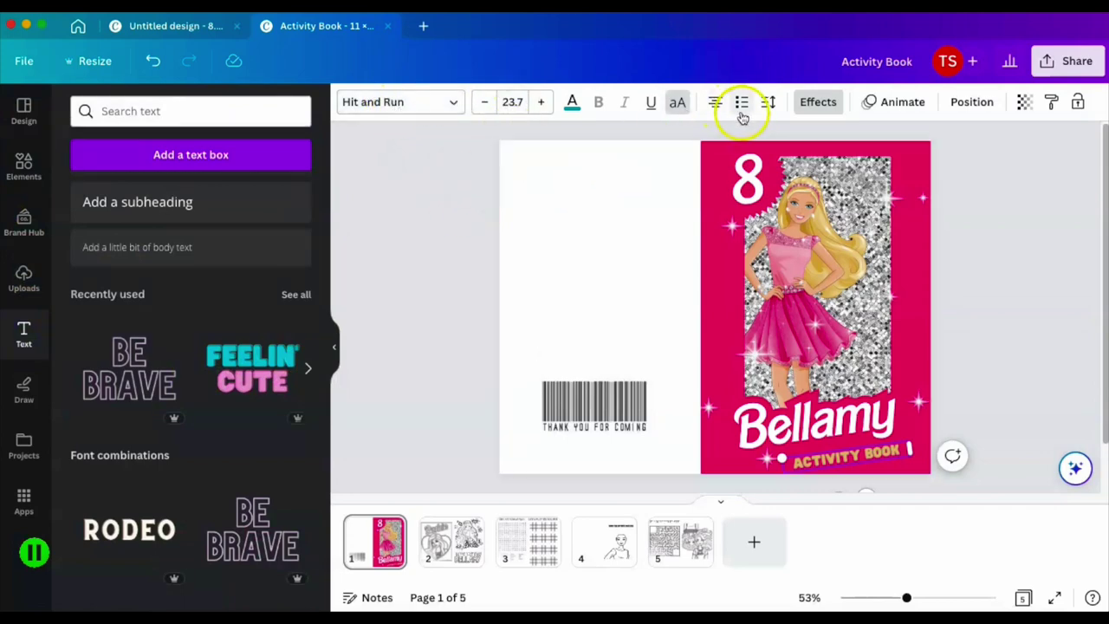
{"action": "left_click", "coordinate": [827, 103]}
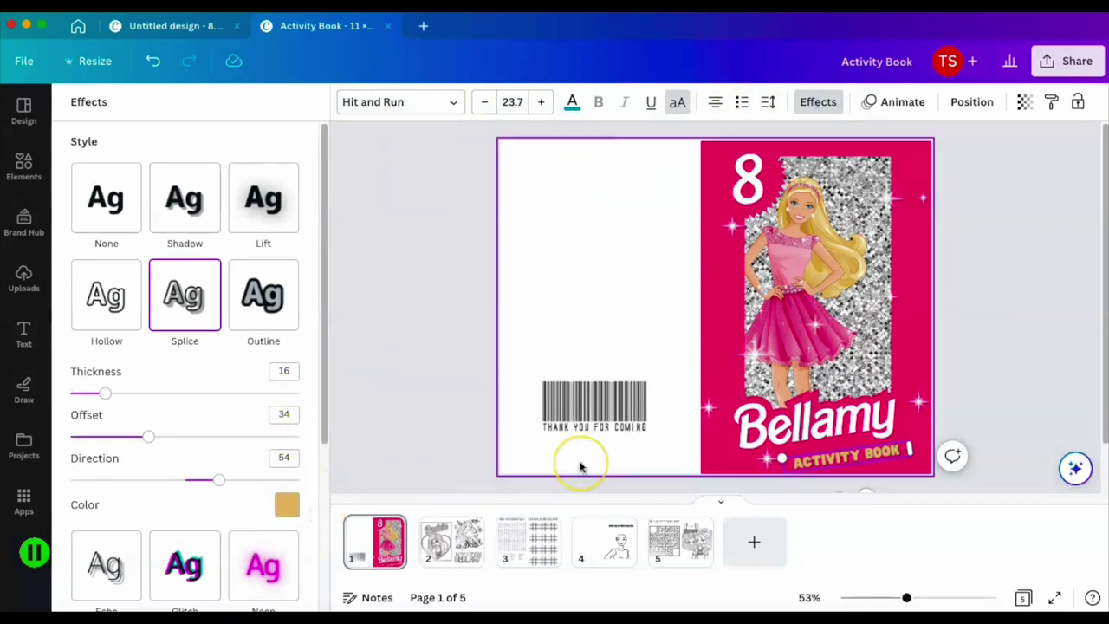
{"action": "left_click", "coordinate": [799, 491]}
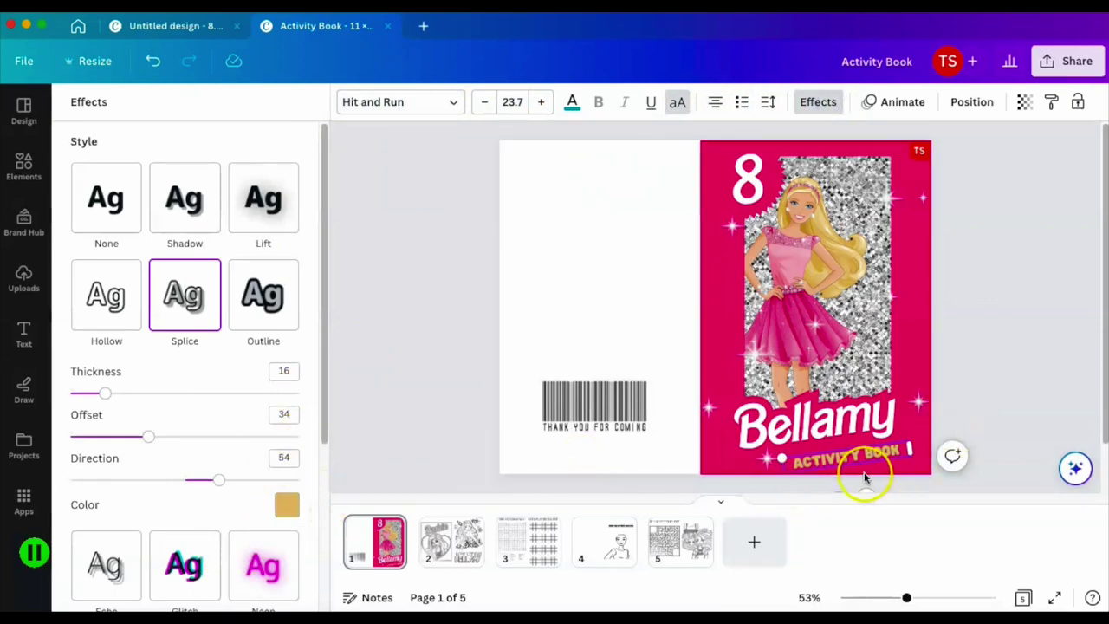
{"action": "left_click_drag", "start_coordinate": [868, 491], "coordinate": [868, 486]}
{"action": "left_click", "coordinate": [940, 438]}
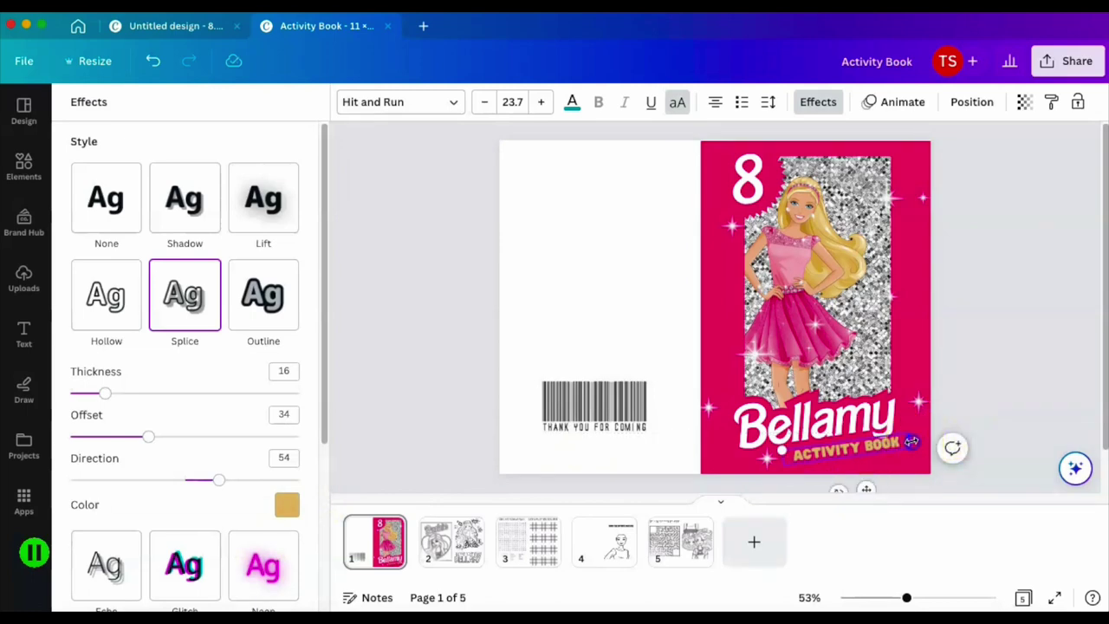
{"action": "left_click_drag", "start_coordinate": [910, 444], "coordinate": [906, 446]}
{"action": "left_click_drag", "start_coordinate": [836, 490], "coordinate": [834, 491]}
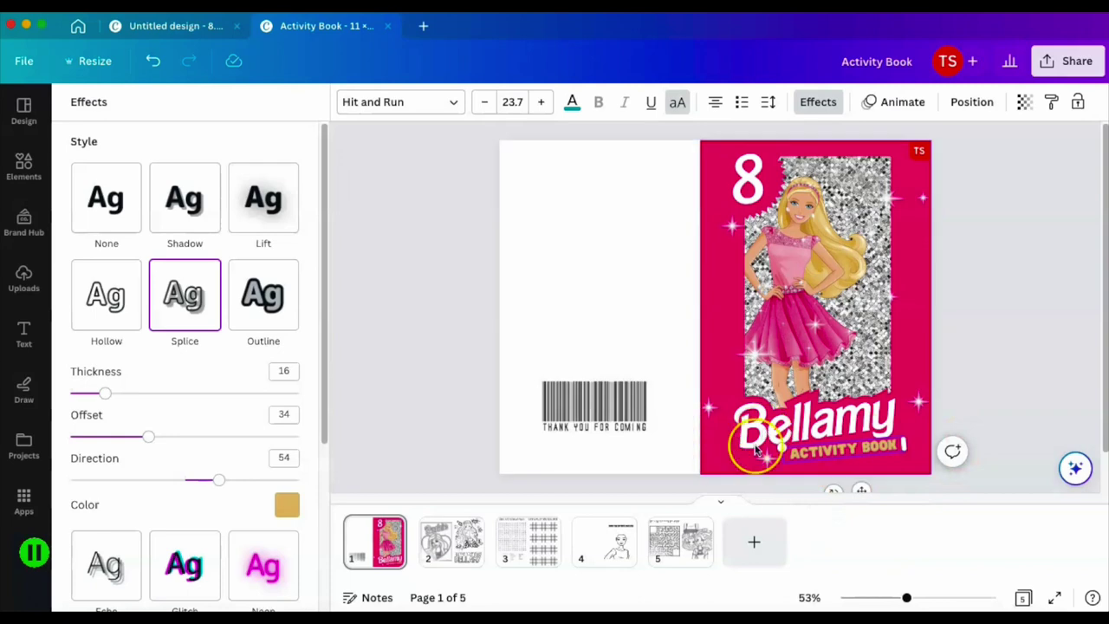
{"action": "left_click", "coordinate": [22, 164]}
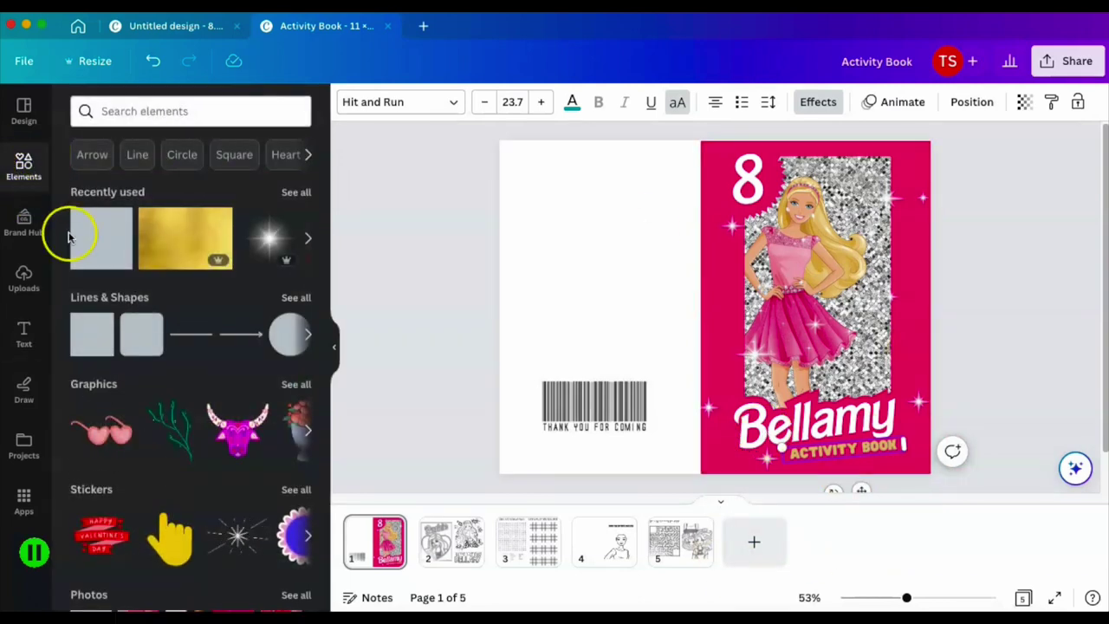
Step: Stretch a teal square over the whole back cover and send it behind the barcode
{"action": "left_click", "coordinate": [88, 238]}
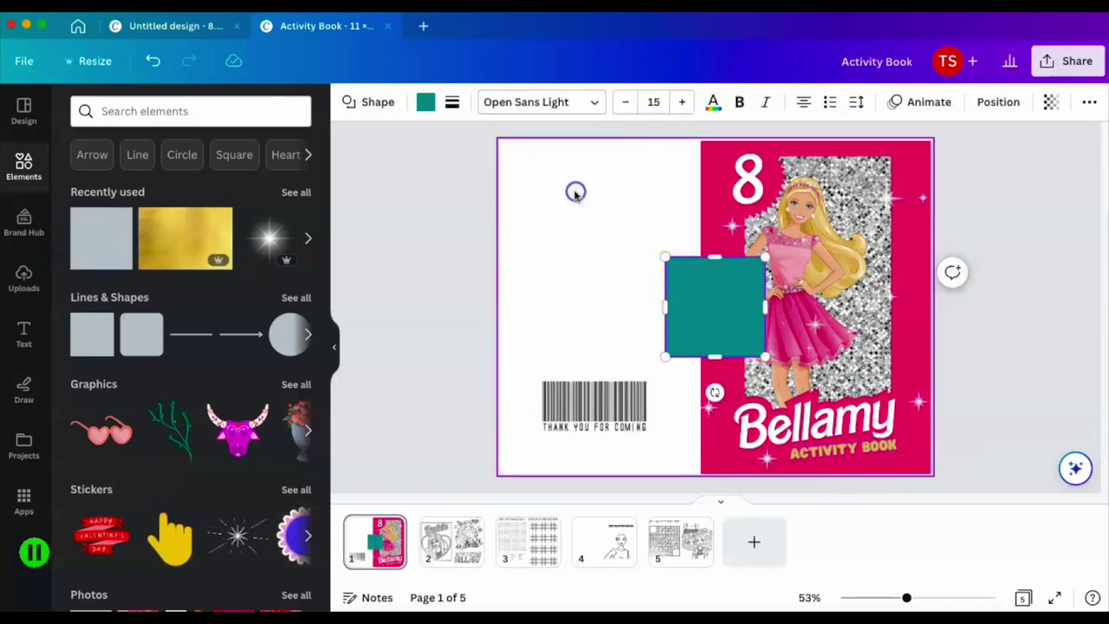
{"action": "left_click_drag", "start_coordinate": [665, 254], "coordinate": [501, 139]}
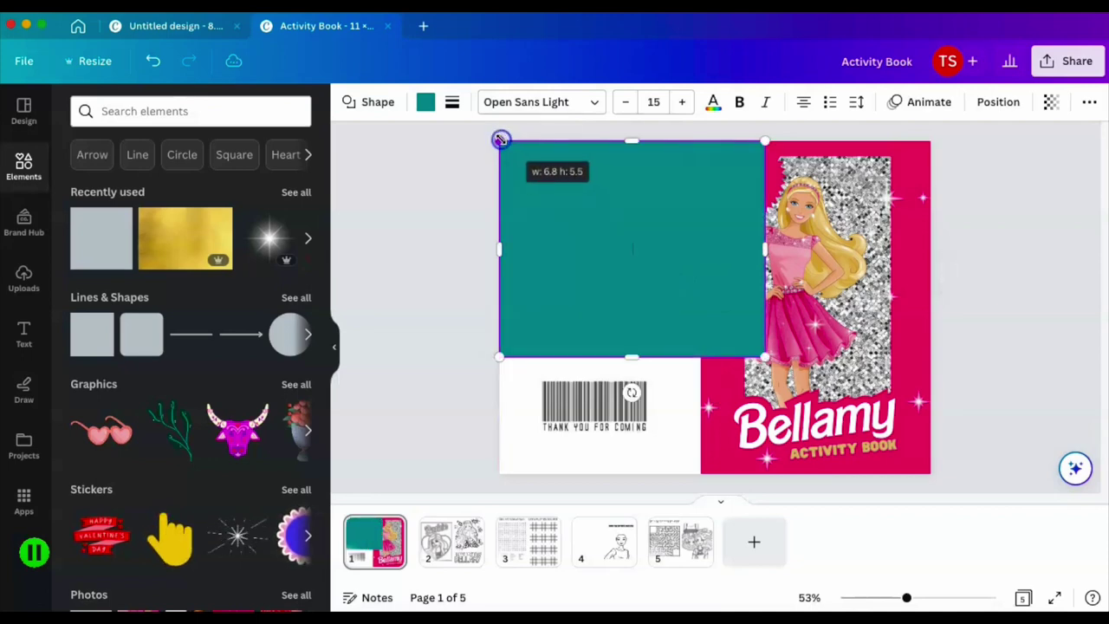
{"action": "left_click_drag", "start_coordinate": [762, 249], "coordinate": [700, 253]}
{"action": "left_click_drag", "start_coordinate": [594, 355], "coordinate": [602, 472]}
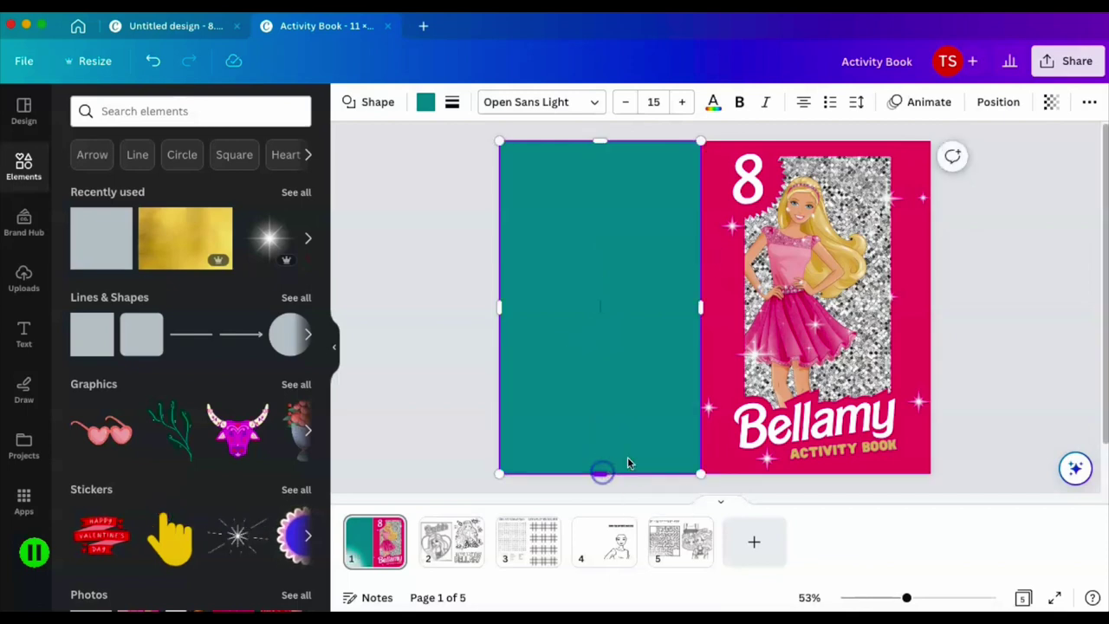
{"action": "left_click", "coordinate": [980, 100]}
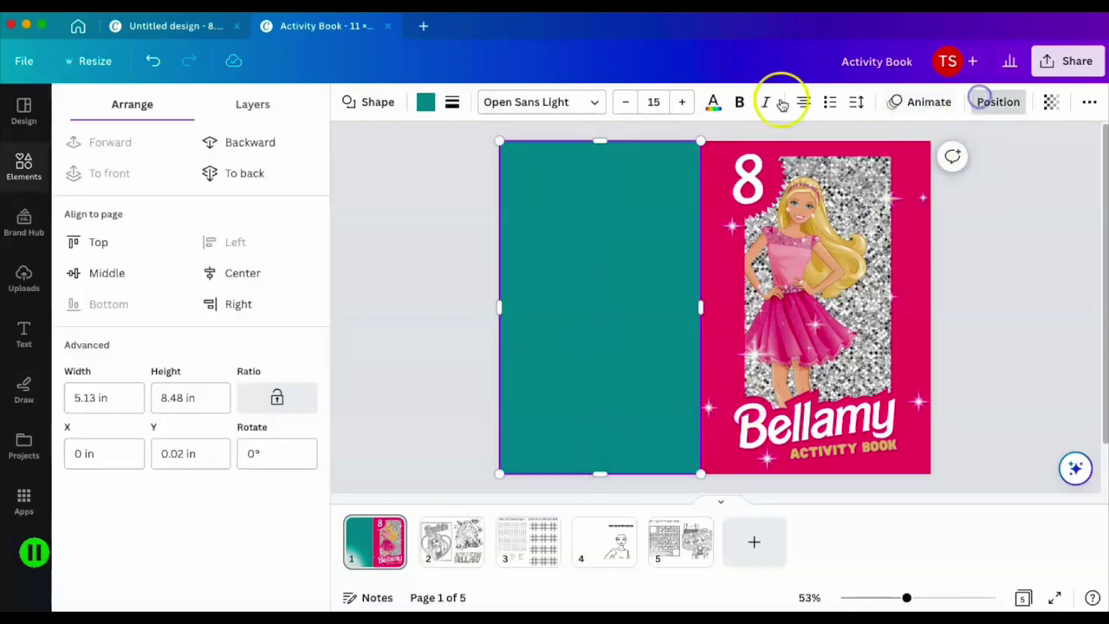
{"action": "left_click", "coordinate": [252, 174]}
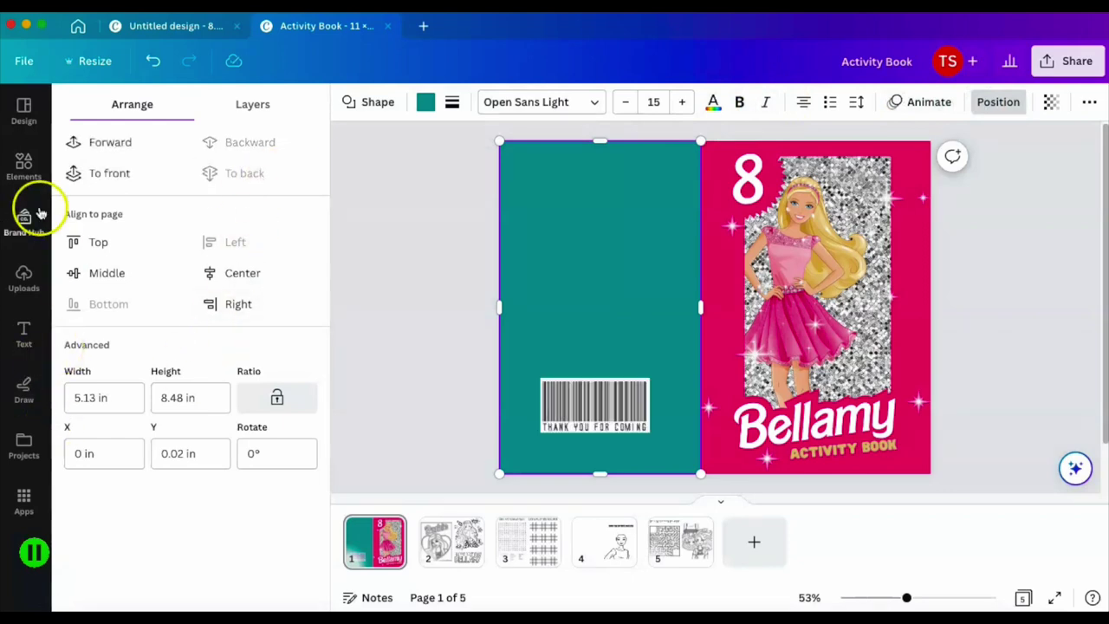
Step: Fill the back-cover rectangle with a preset yellow-pink gradient
{"action": "left_click", "coordinate": [429, 102]}
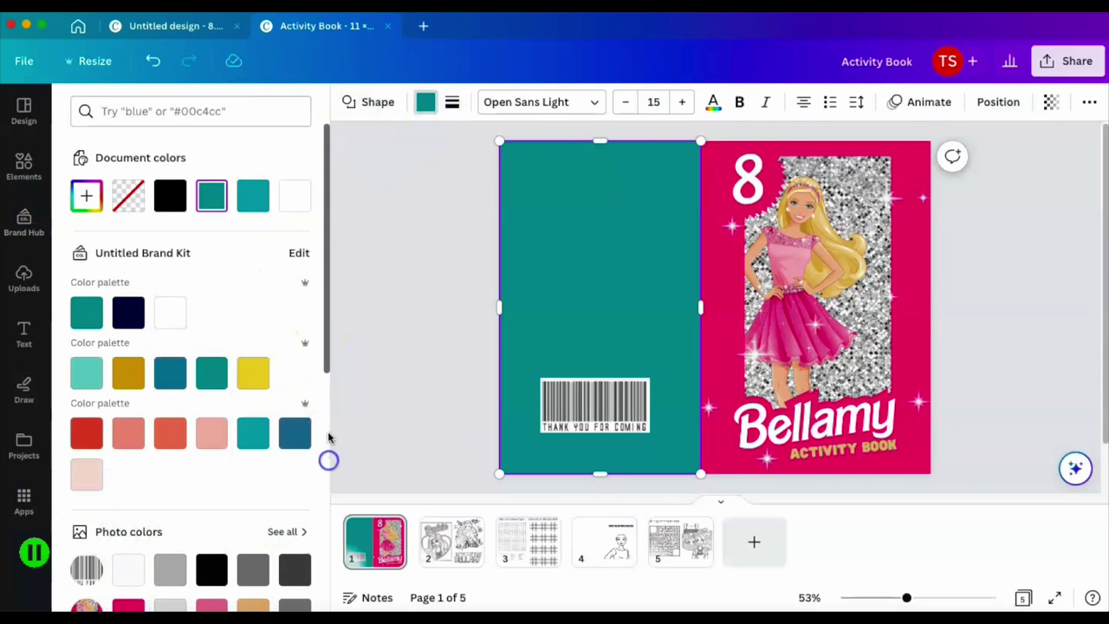
{"action": "left_click_drag", "start_coordinate": [328, 362], "coordinate": [326, 598]}
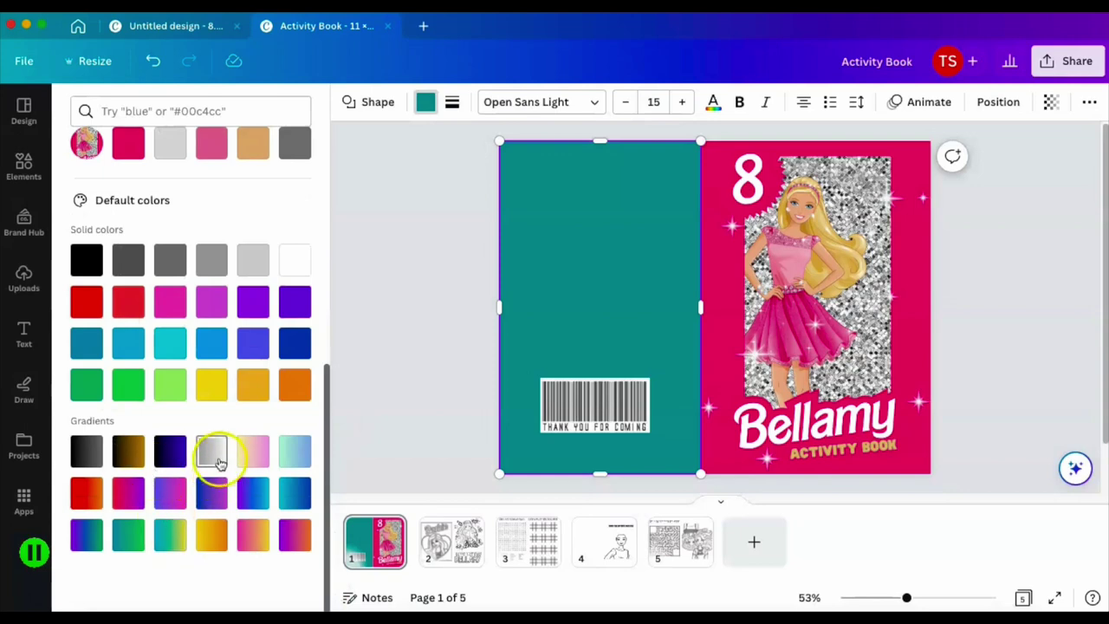
{"action": "left_click", "coordinate": [255, 446]}
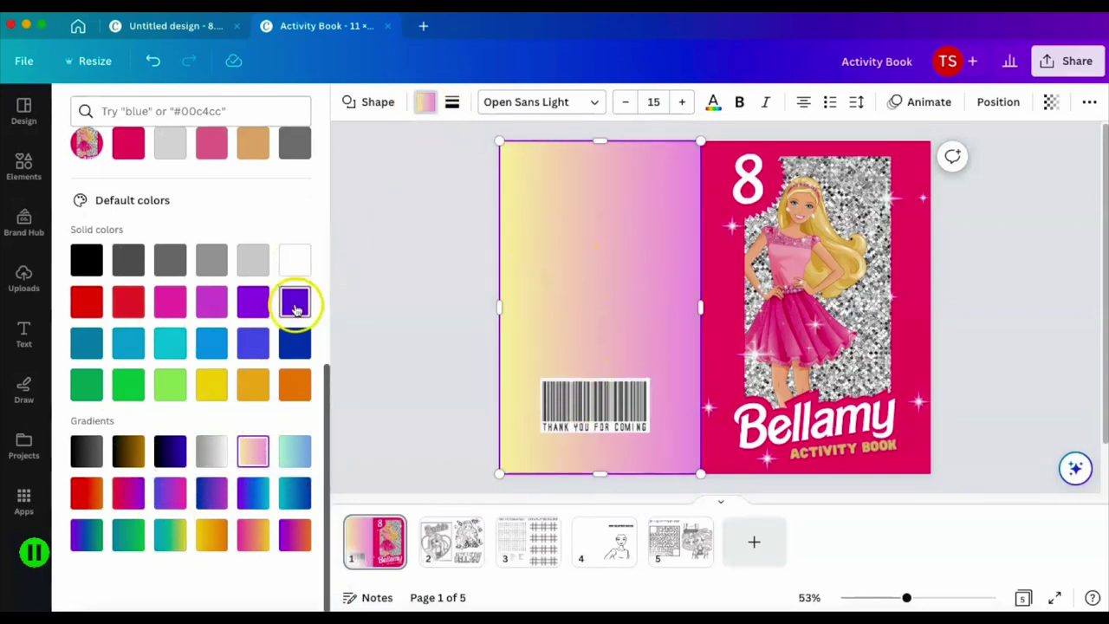
{"action": "left_click_drag", "start_coordinate": [323, 389], "coordinate": [314, 127]}
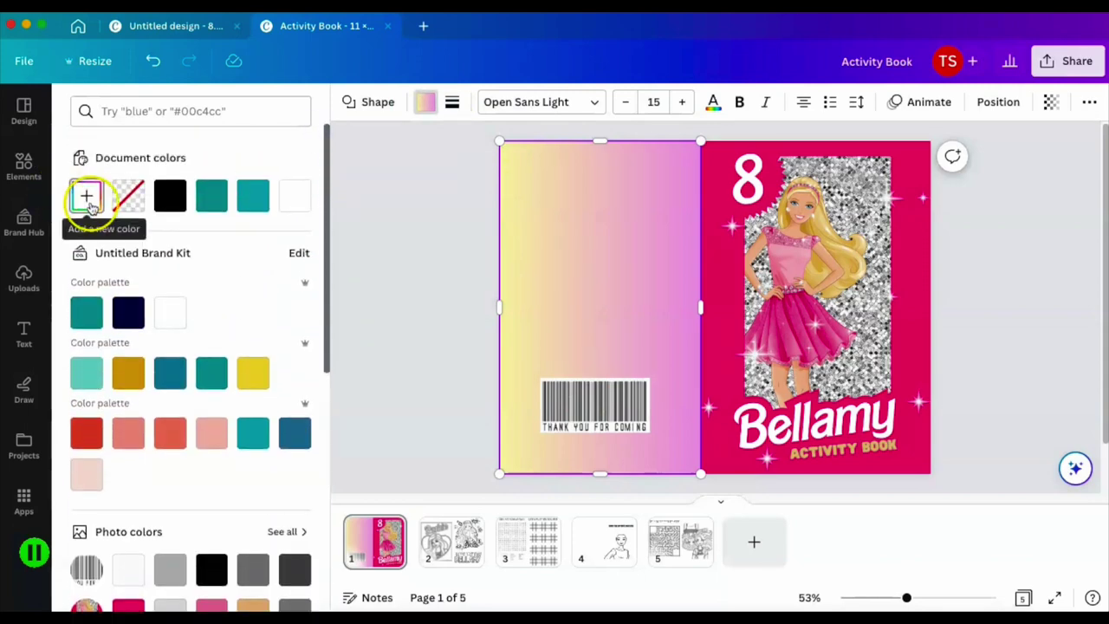
Step: Make a radial gradient sampling Barbie's pink top and the magenta cover (#E9457A)
{"action": "left_click", "coordinate": [86, 198]}
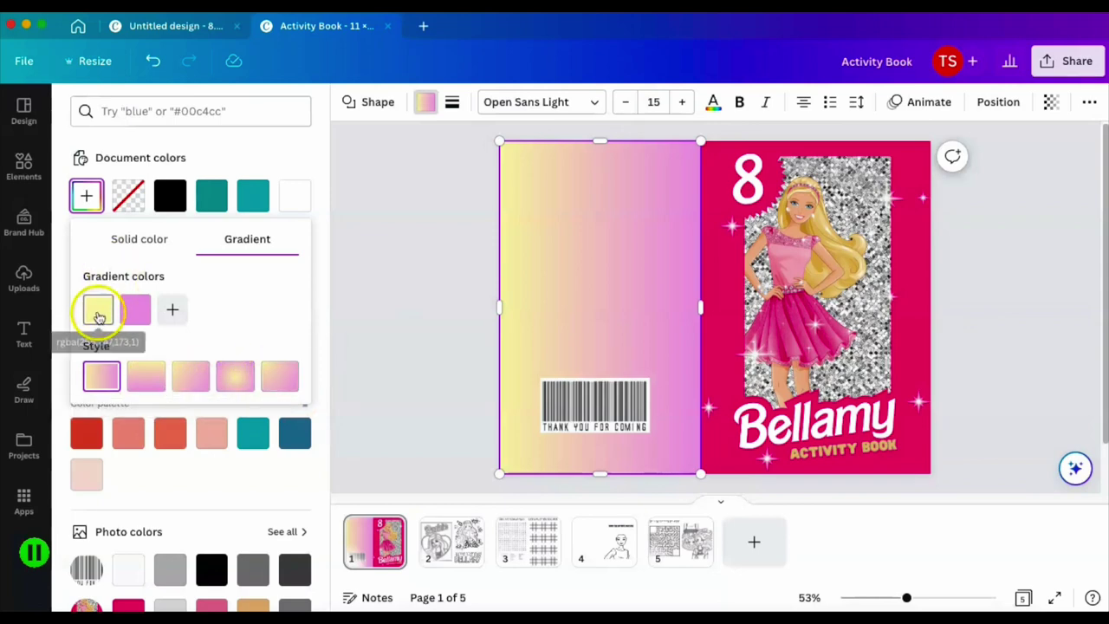
{"action": "left_click", "coordinate": [231, 381]}
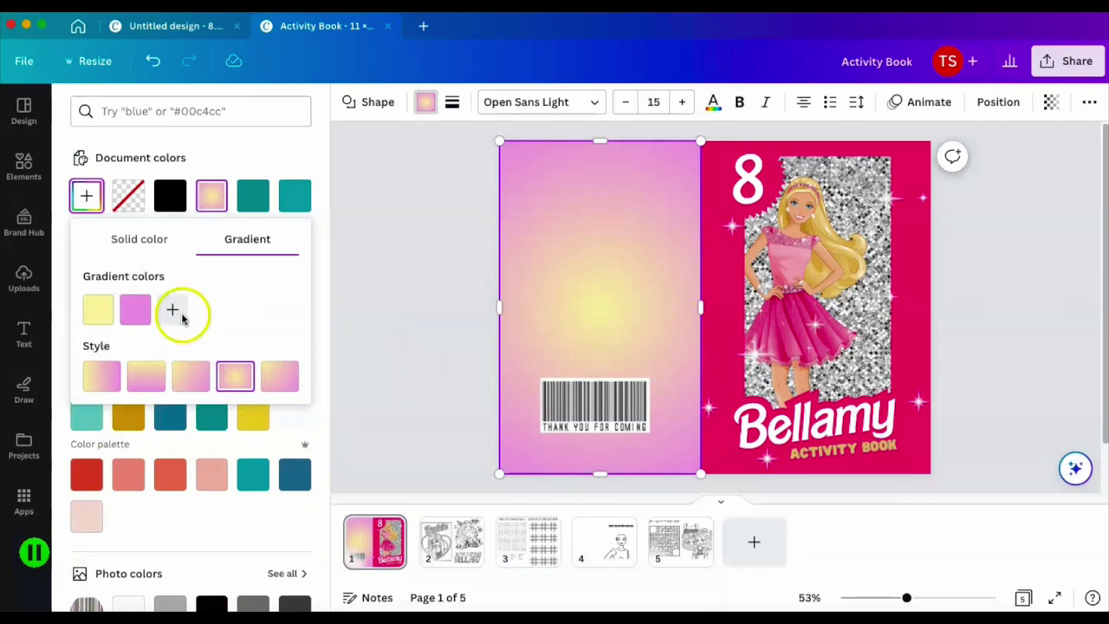
{"action": "left_click", "coordinate": [96, 314]}
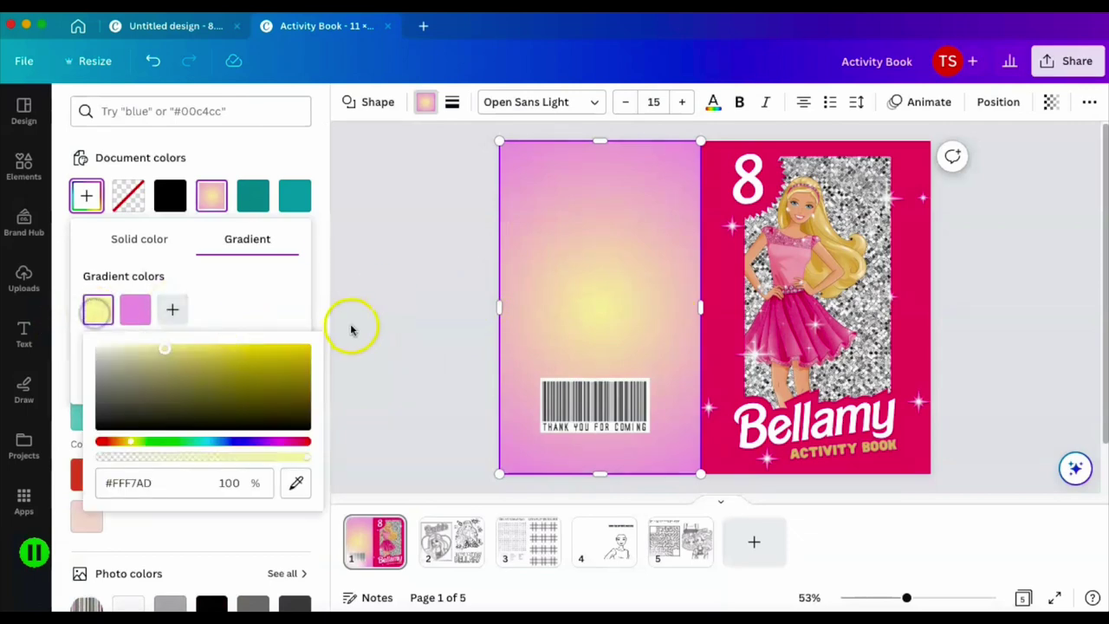
{"action": "left_click", "coordinate": [297, 483]}
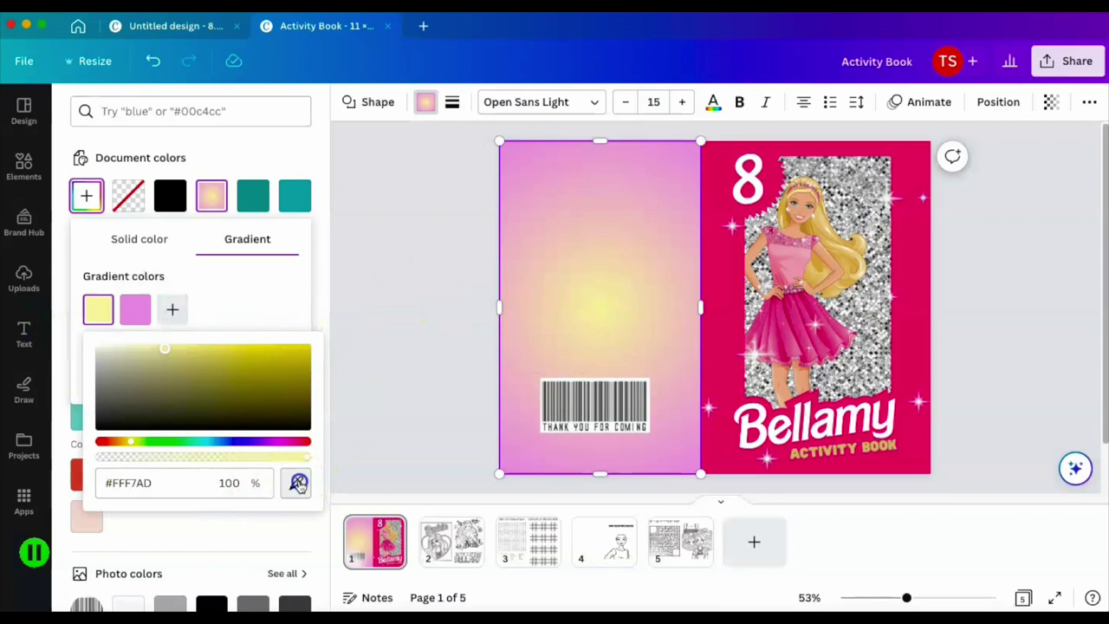
{"action": "left_click", "coordinate": [796, 270]}
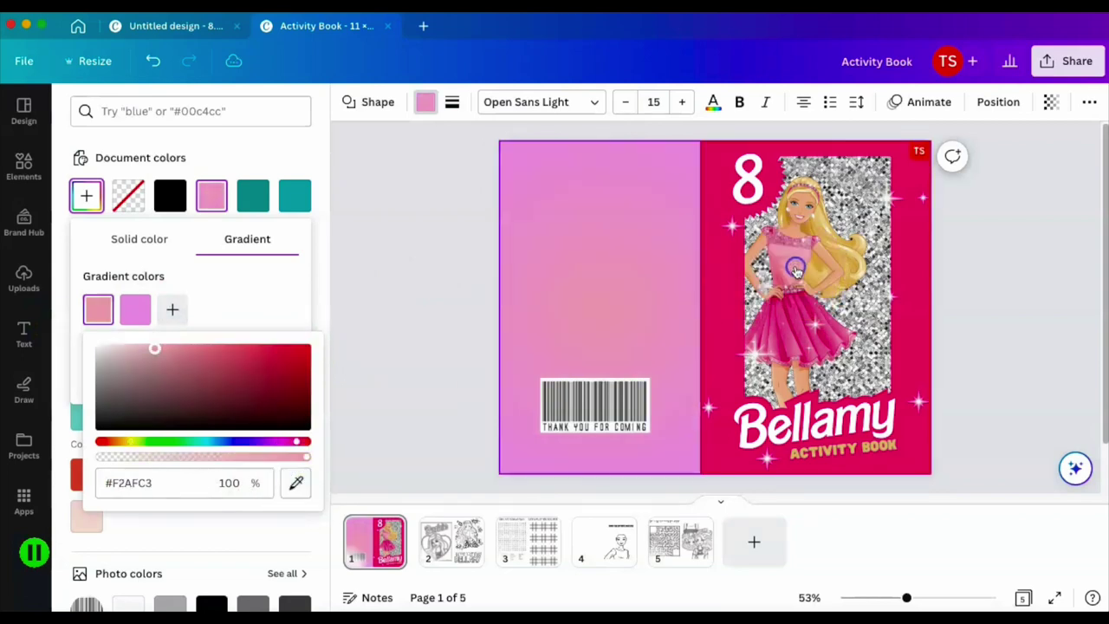
{"action": "left_click", "coordinate": [126, 312]}
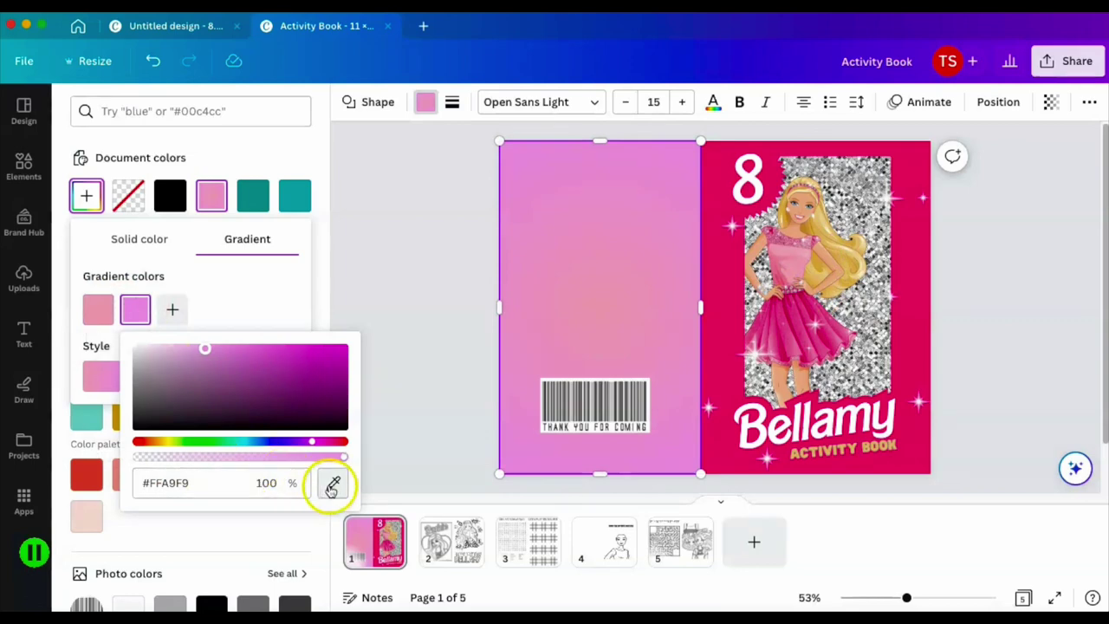
{"action": "left_click", "coordinate": [332, 486]}
{"action": "left_click", "coordinate": [732, 318]}
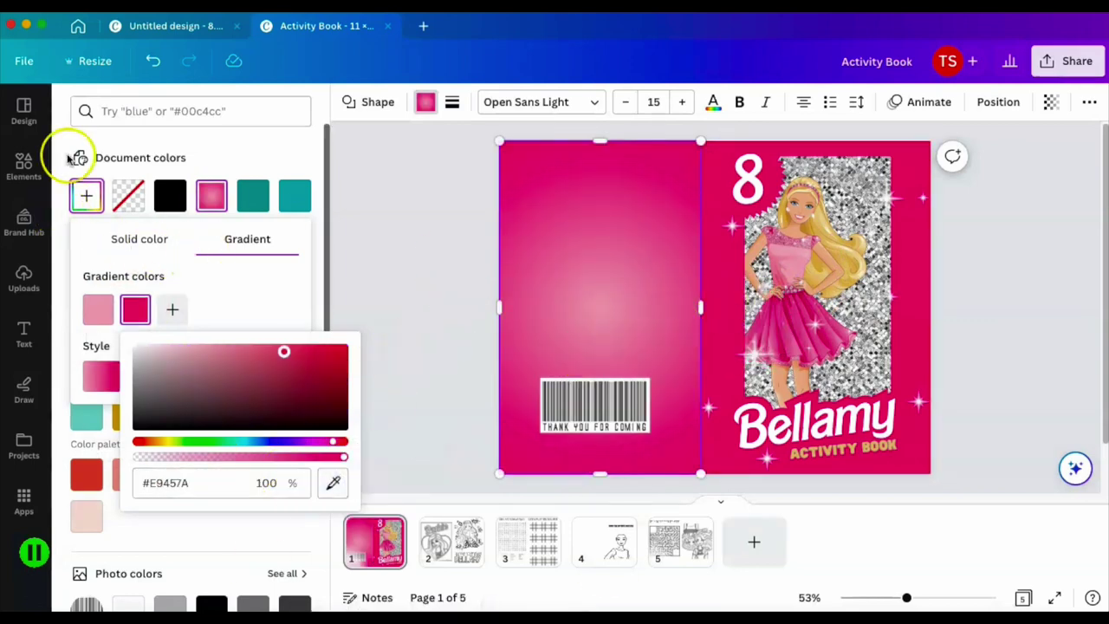
{"action": "left_click", "coordinate": [25, 165]}
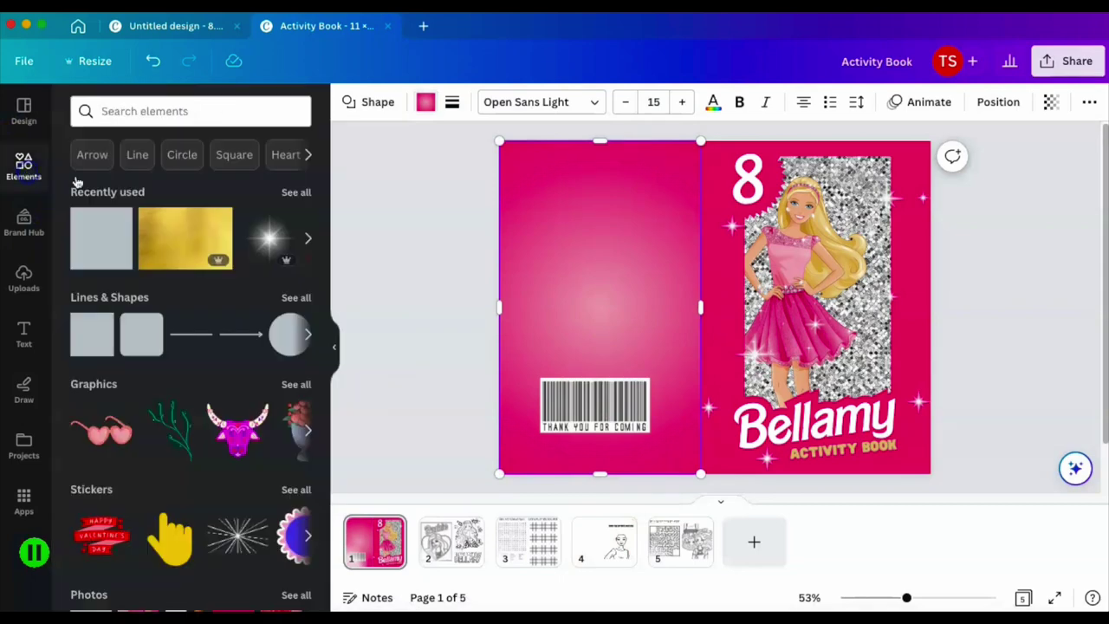
Step: Add a 1.7 in sparkle at the silhouette's hand and bring it to the front
{"action": "left_click", "coordinate": [275, 227]}
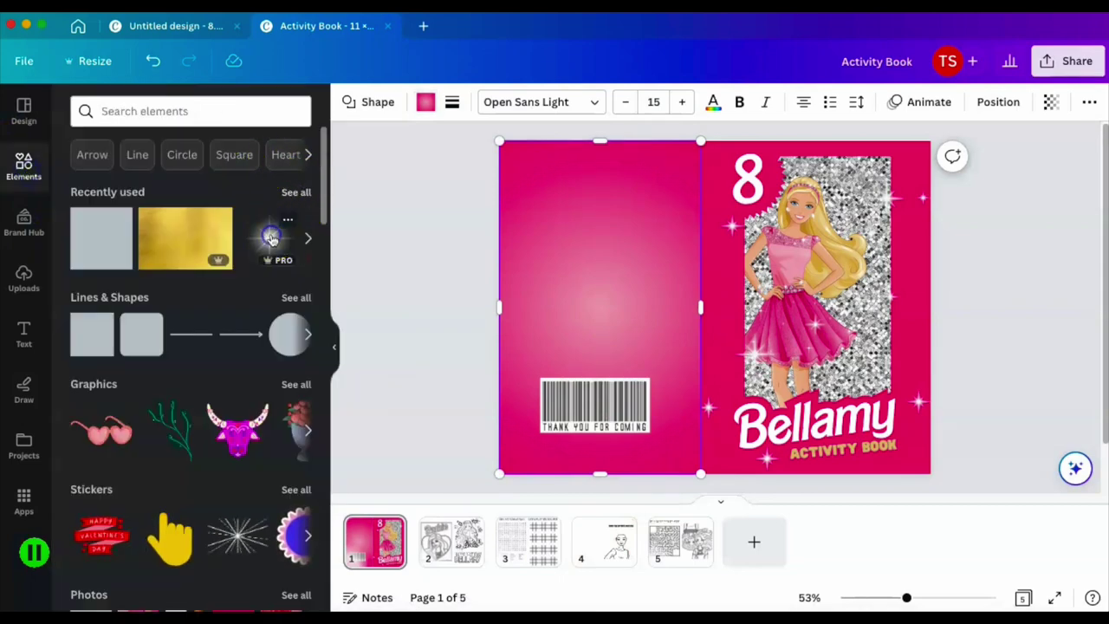
{"action": "left_click", "coordinate": [295, 193]}
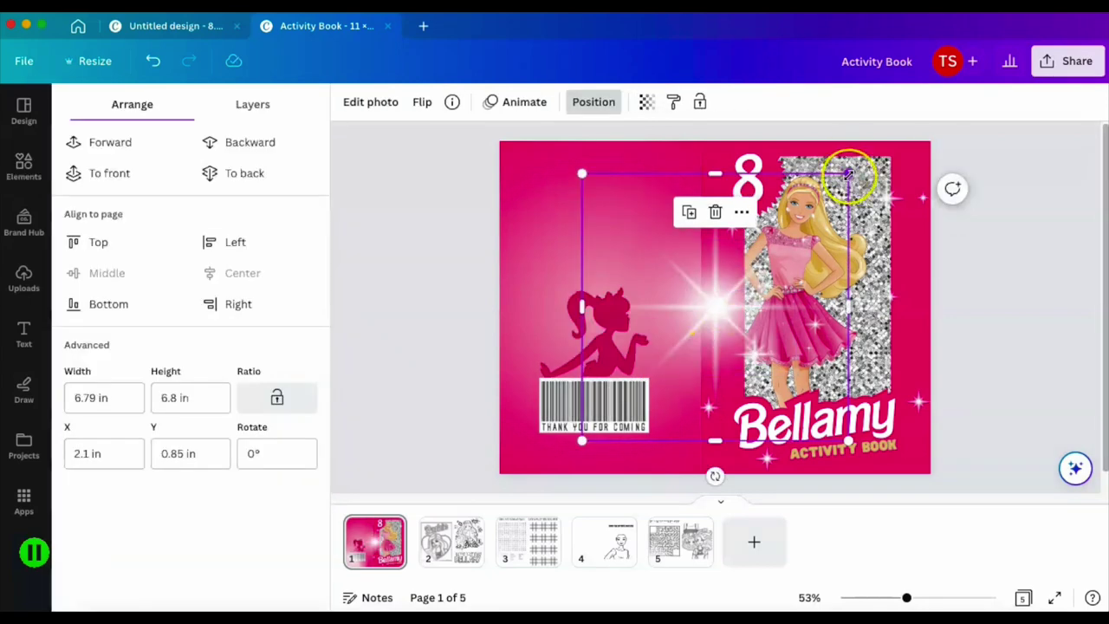
{"action": "left_click_drag", "start_coordinate": [848, 174], "coordinate": [624, 345]}
{"action": "left_click_drag", "start_coordinate": [618, 389], "coordinate": [651, 330]}
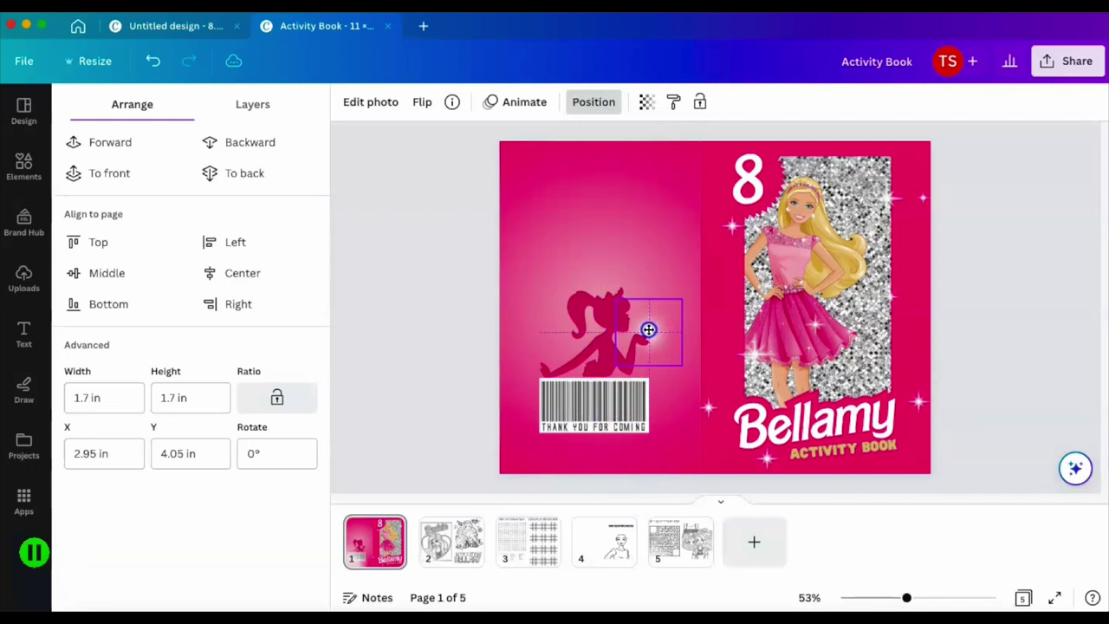
{"action": "left_click", "coordinate": [609, 101]}
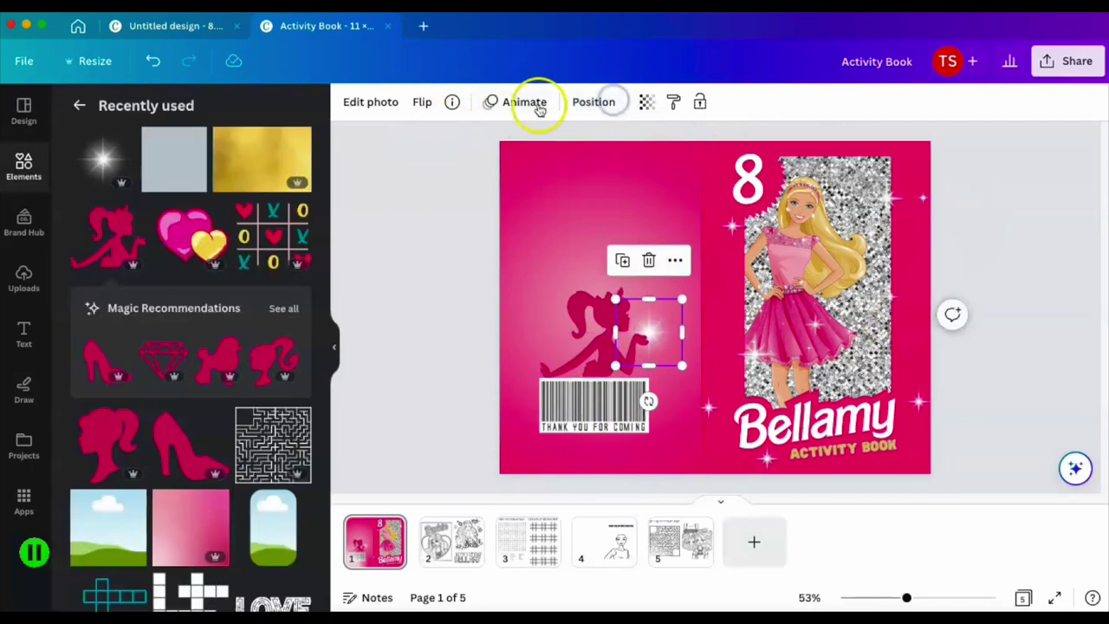
{"action": "left_click", "coordinate": [114, 171]}
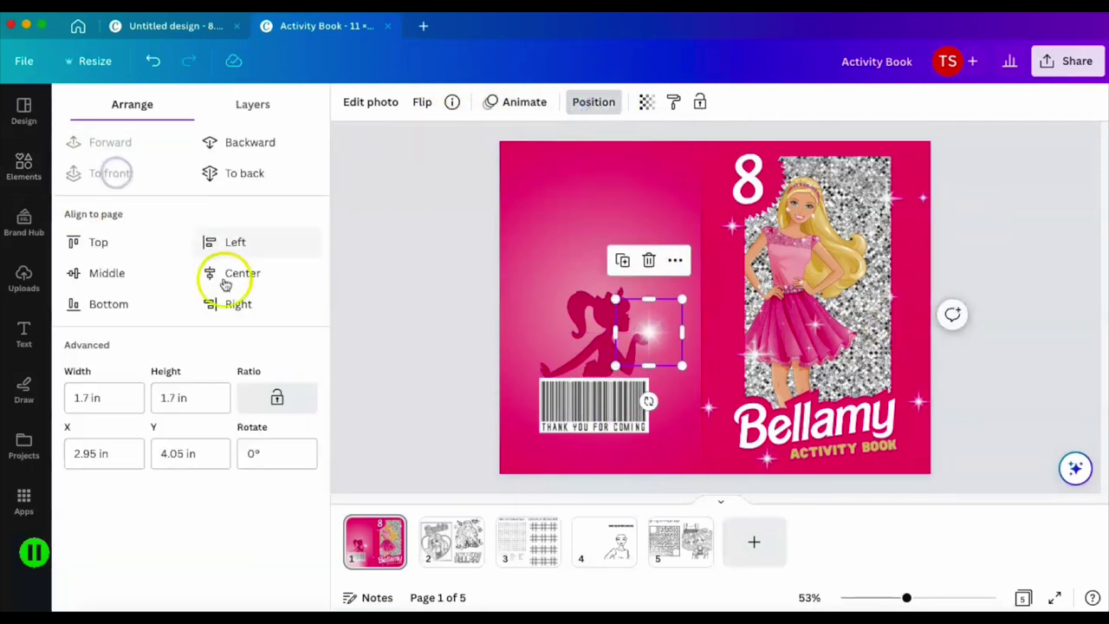
{"action": "left_click", "coordinate": [344, 266]}
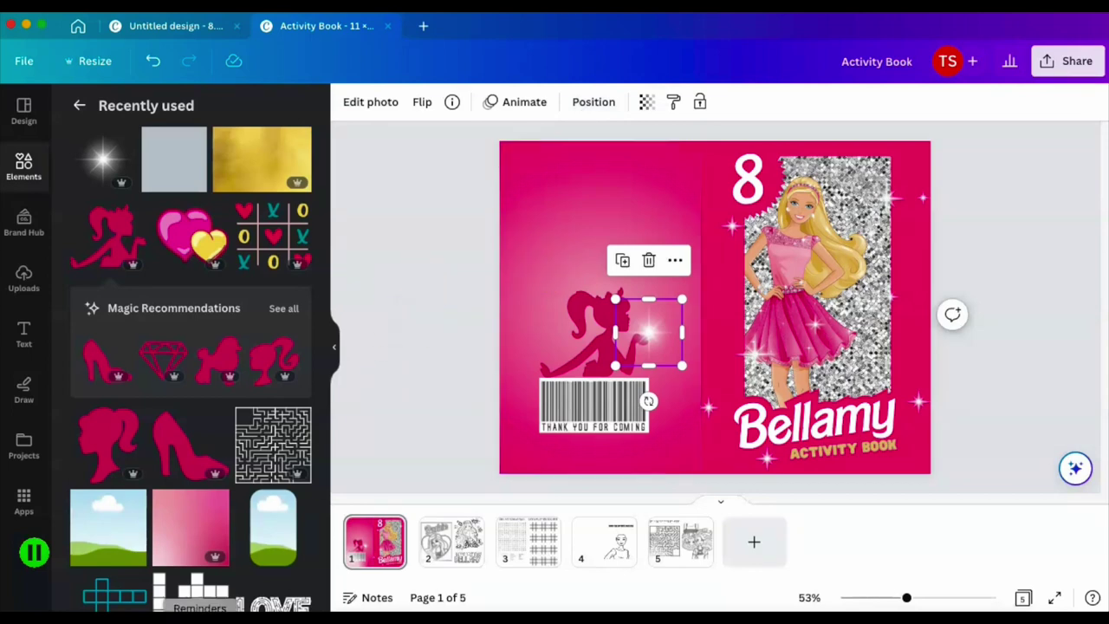
{"action": "left_click", "coordinate": [452, 542]}
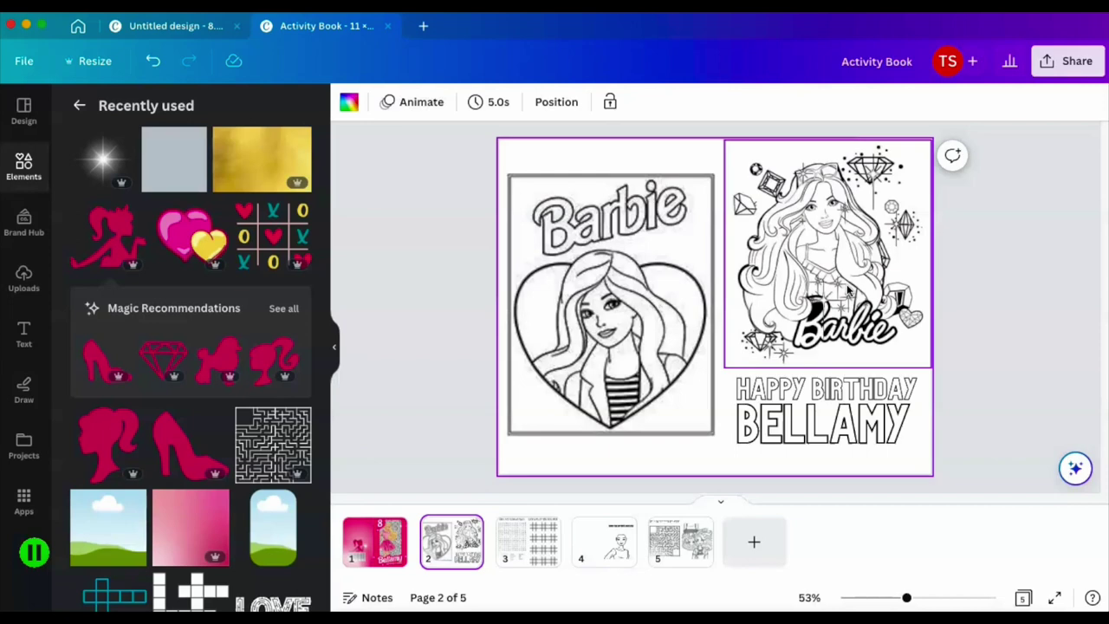
Step: Scroll down to page 3 and select the Bellamy word-search grid image
{"action": "scroll", "coordinate": [847, 292], "scroll_direction": "down", "scroll_amount": 5}
{"action": "scroll", "coordinate": [321, 240], "scroll_direction": "down", "scroll_amount": 3}
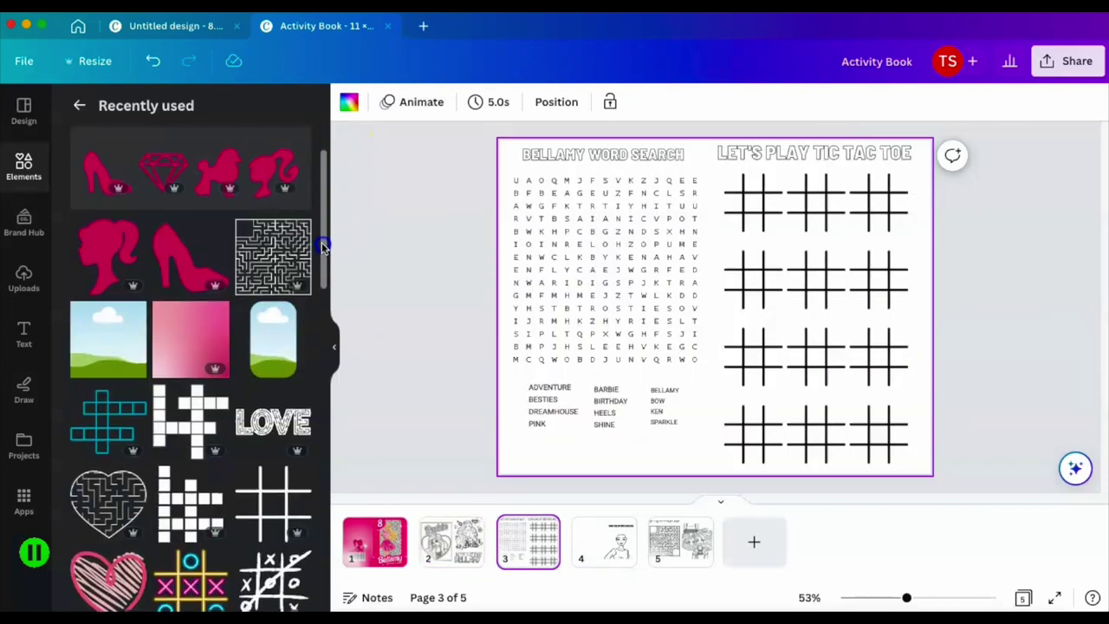
{"action": "scroll", "coordinate": [326, 256], "scroll_direction": "down", "scroll_amount": 1}
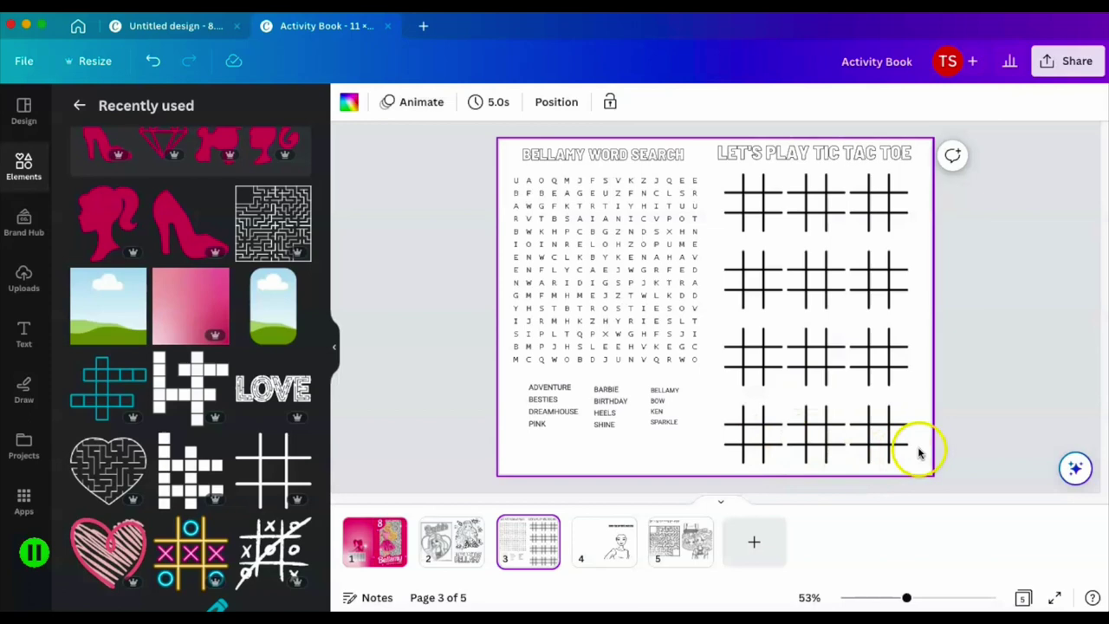
{"action": "left_click", "coordinate": [669, 220]}
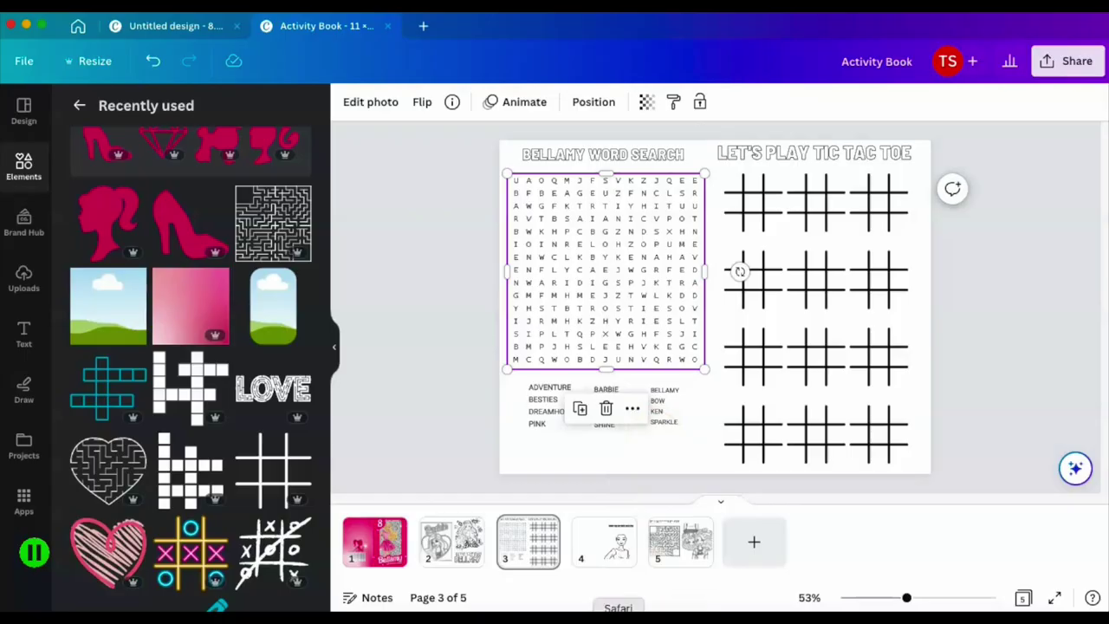
{"action": "left_click", "coordinate": [617, 617]}
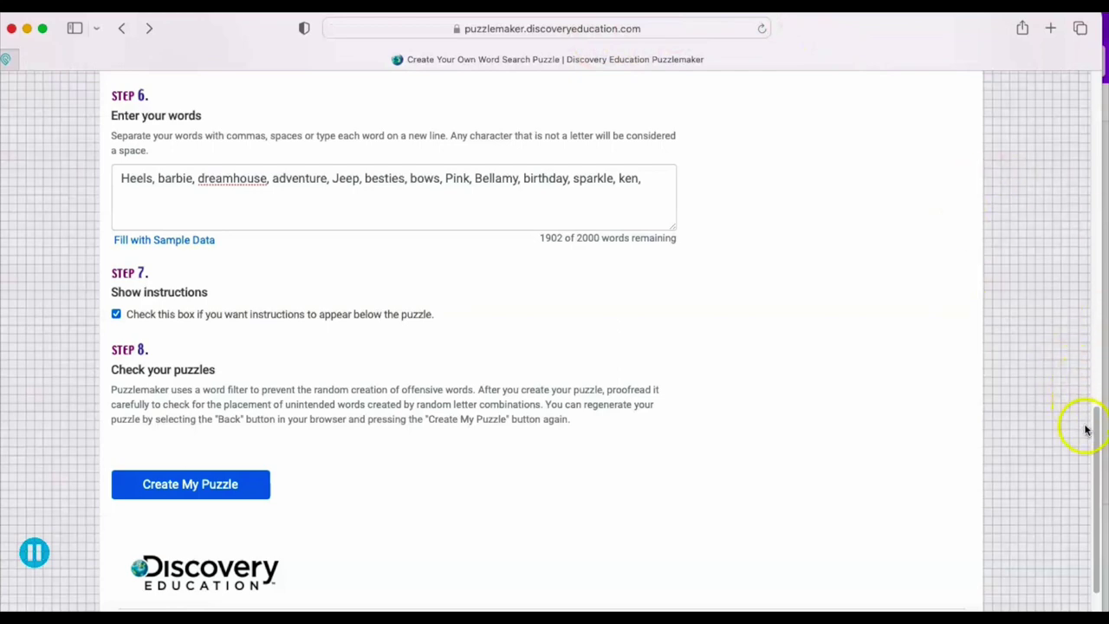
Step: Check the Barbie title, 15×15 size and word list, then create the puzzle
{"action": "left_click_drag", "start_coordinate": [1086, 431], "coordinate": [1093, 82]}
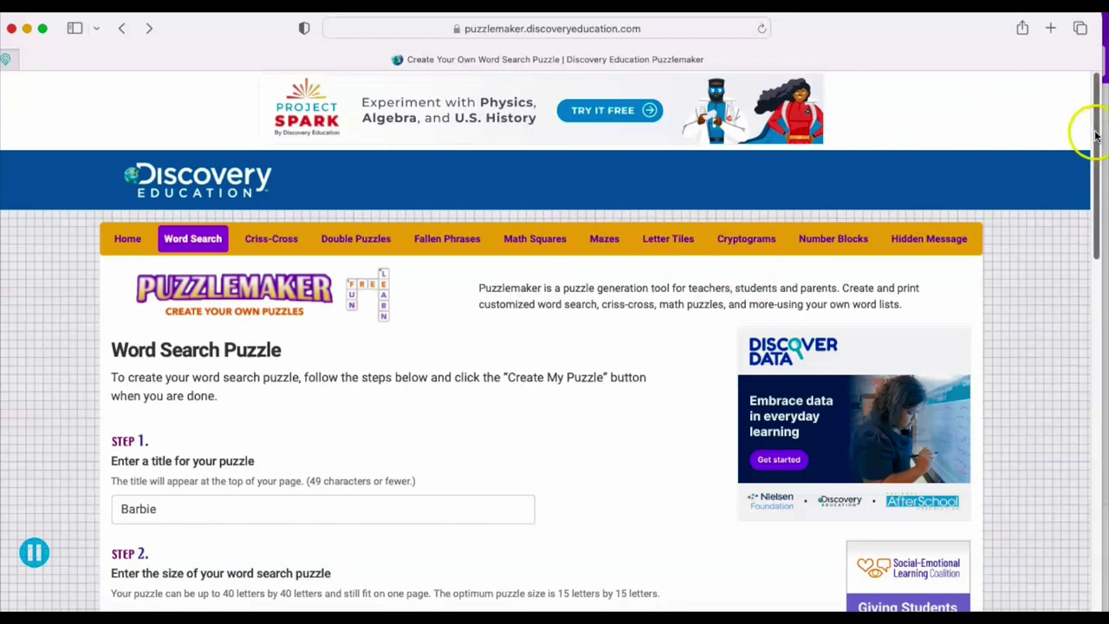
{"action": "left_click_drag", "start_coordinate": [1091, 128], "coordinate": [1094, 237]}
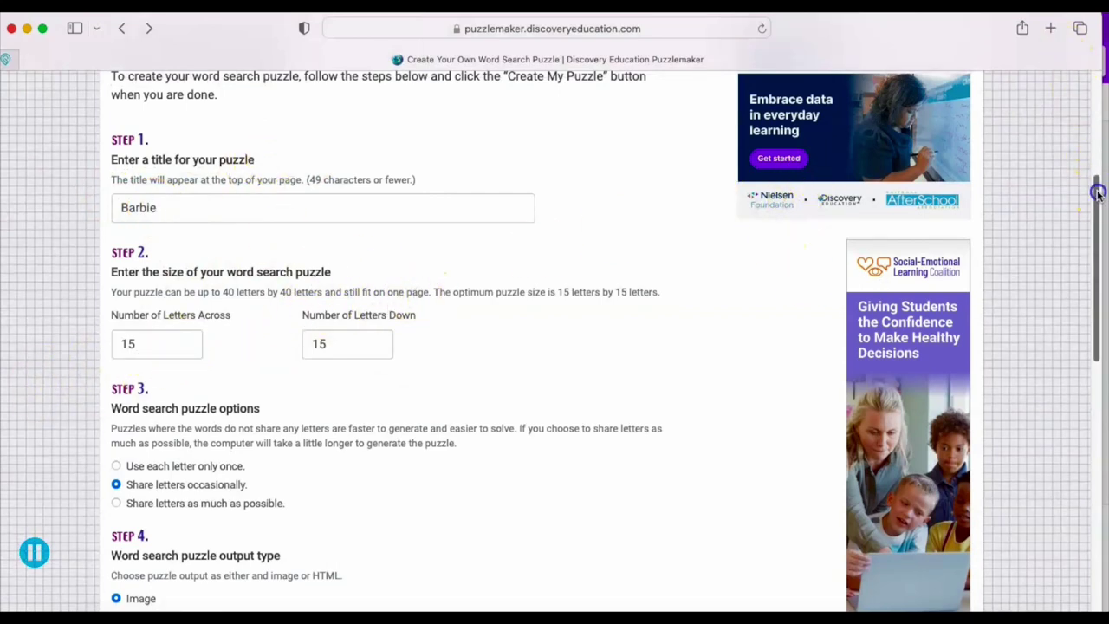
{"action": "left_click_drag", "start_coordinate": [1097, 192], "coordinate": [1101, 270]}
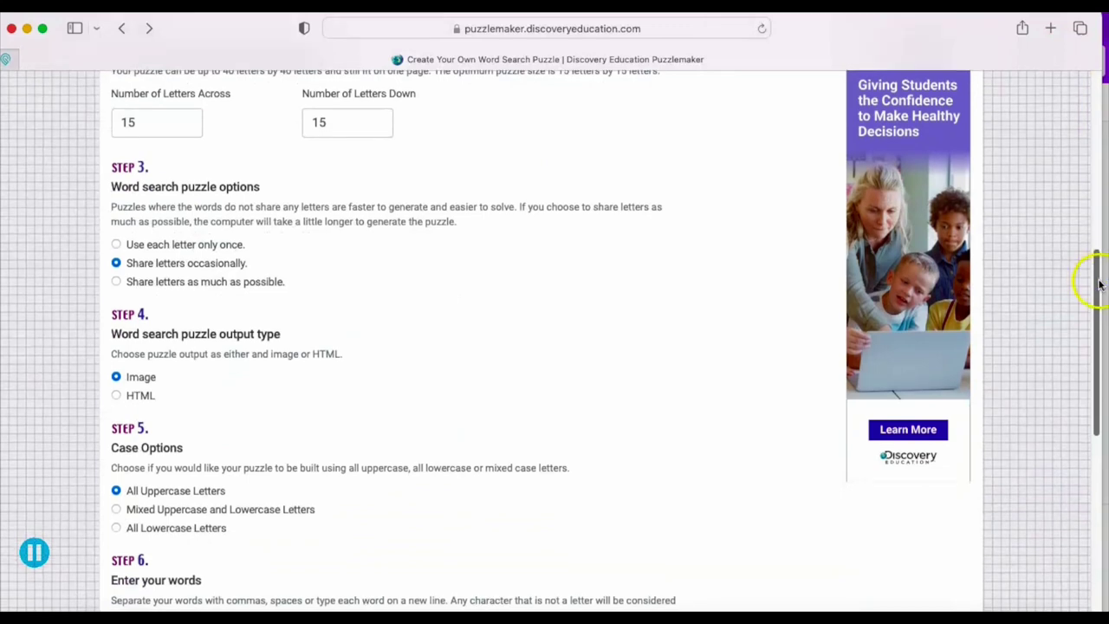
{"action": "left_click_drag", "start_coordinate": [1096, 281], "coordinate": [1103, 396]}
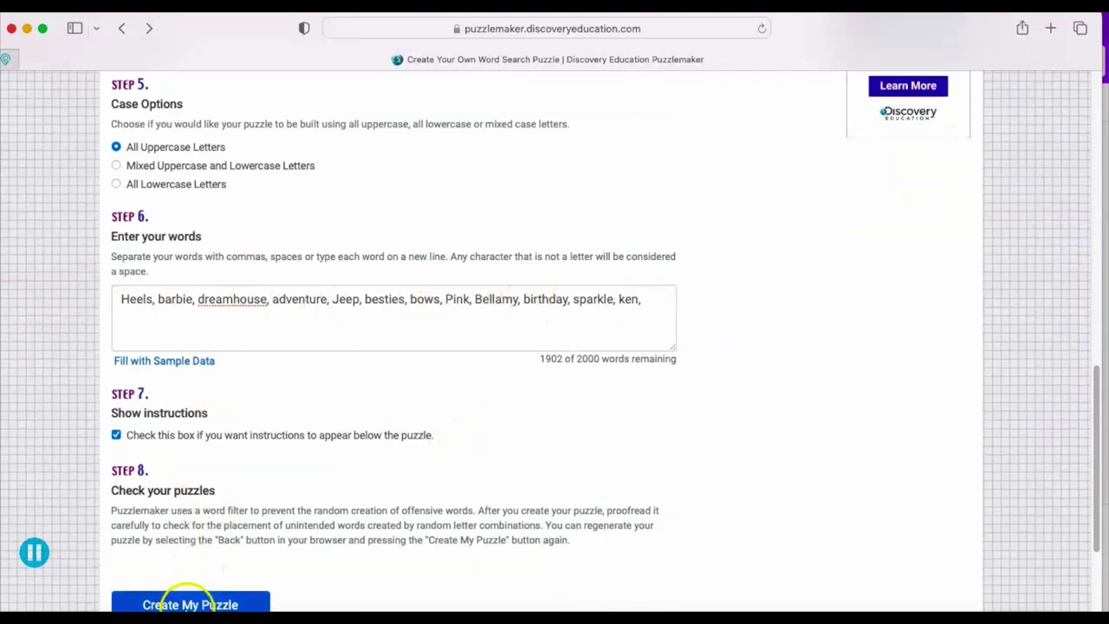
{"action": "left_click", "coordinate": [185, 604]}
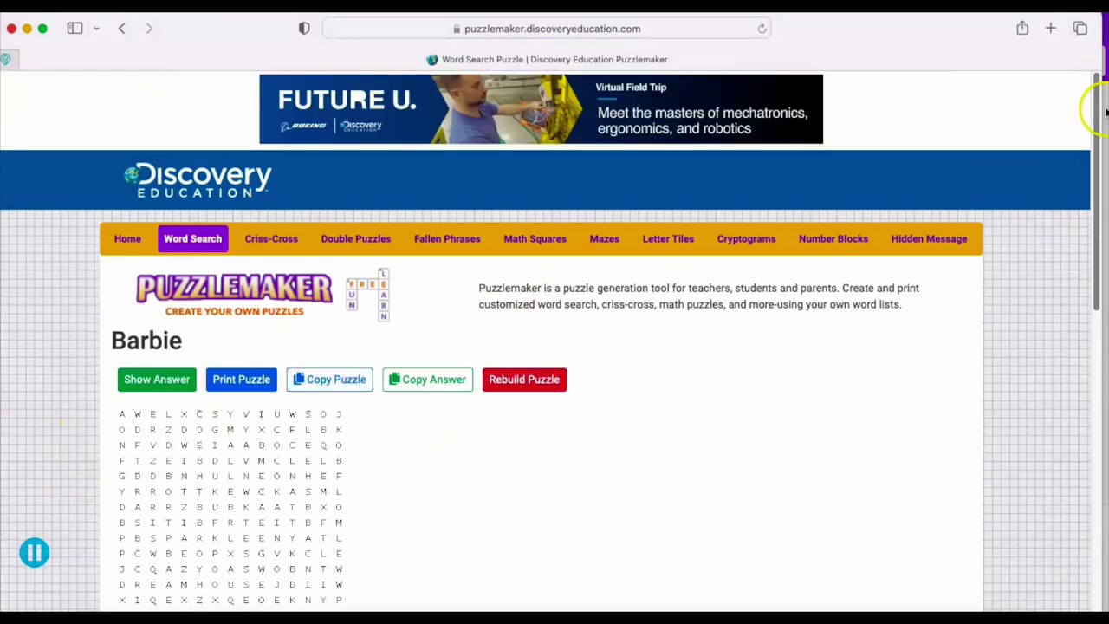
{"action": "left_click_drag", "start_coordinate": [1096, 100], "coordinate": [1096, 178]}
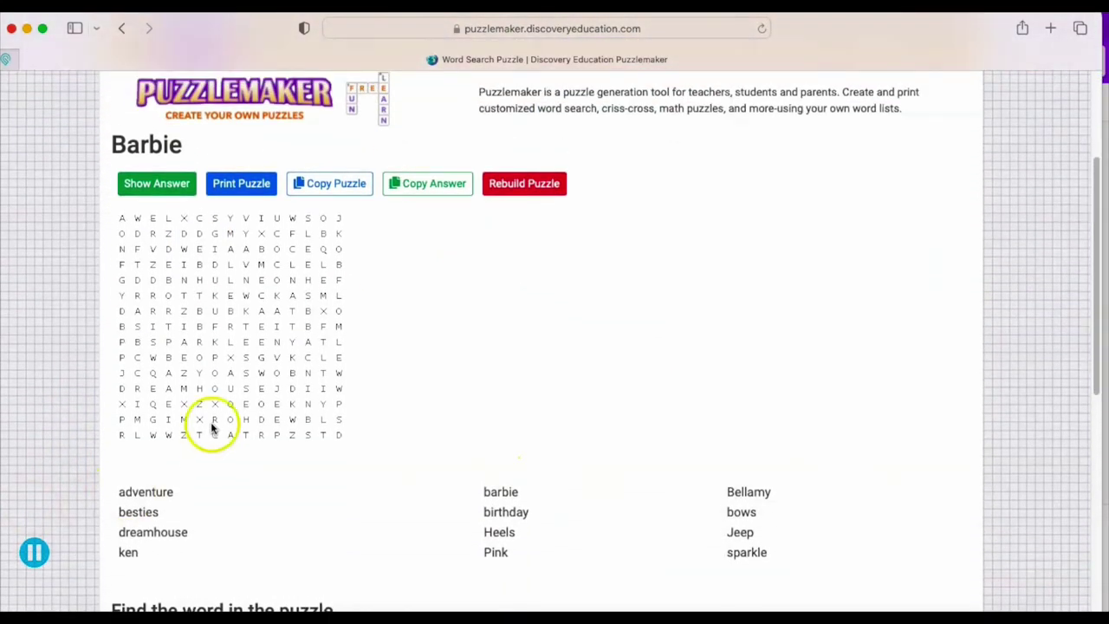
{"action": "left_click", "coordinate": [159, 184]}
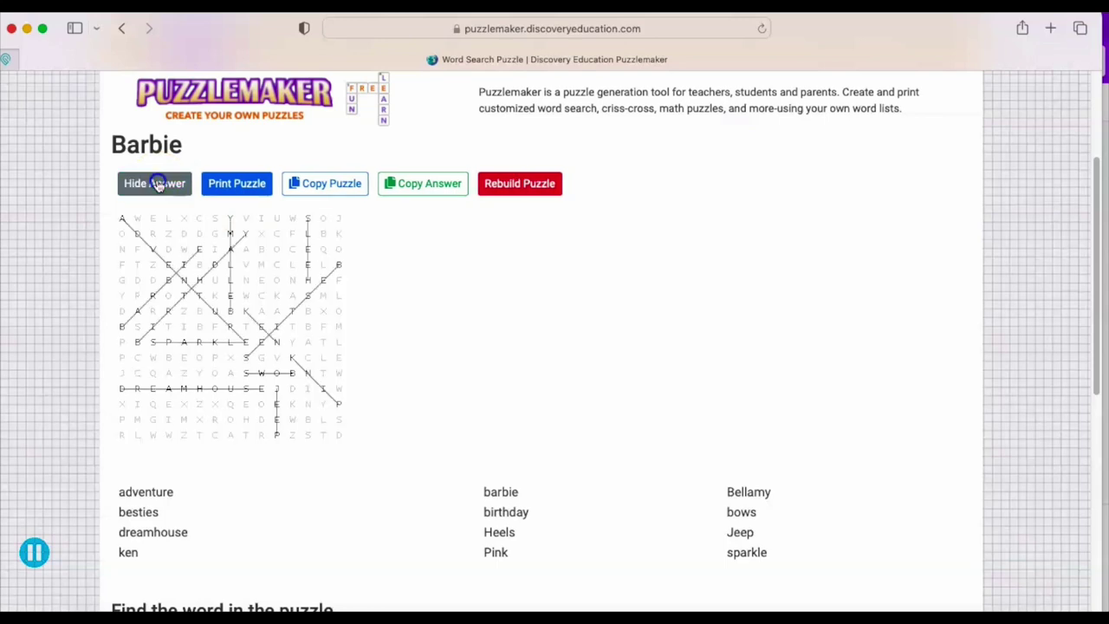
{"action": "left_click", "coordinate": [251, 192]}
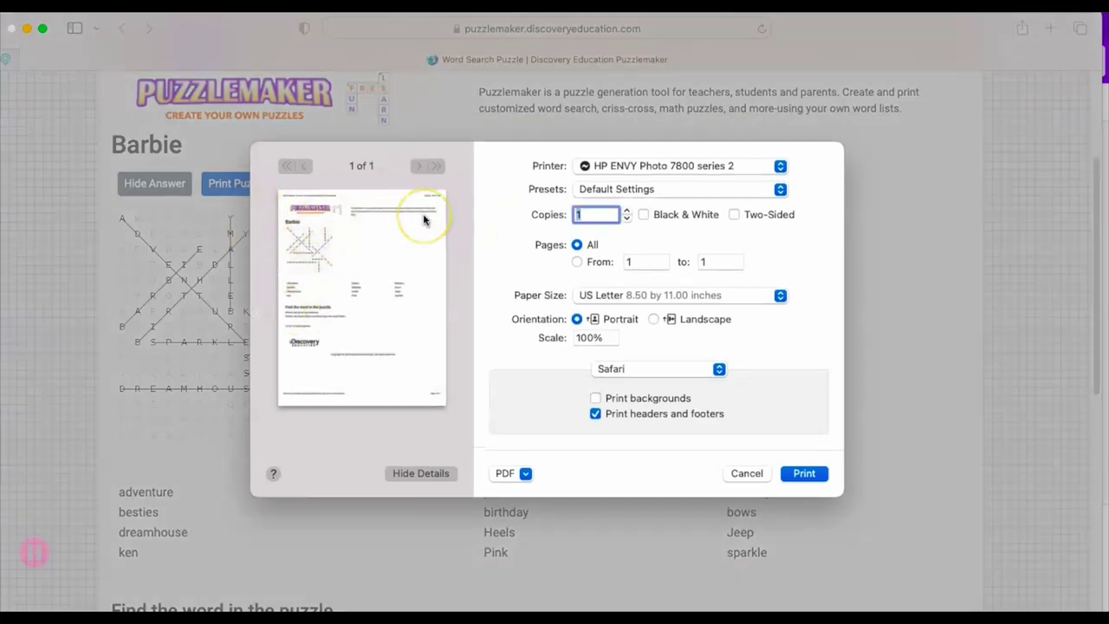
{"action": "left_click", "coordinate": [745, 475]}
{"action": "left_click", "coordinate": [173, 185]}
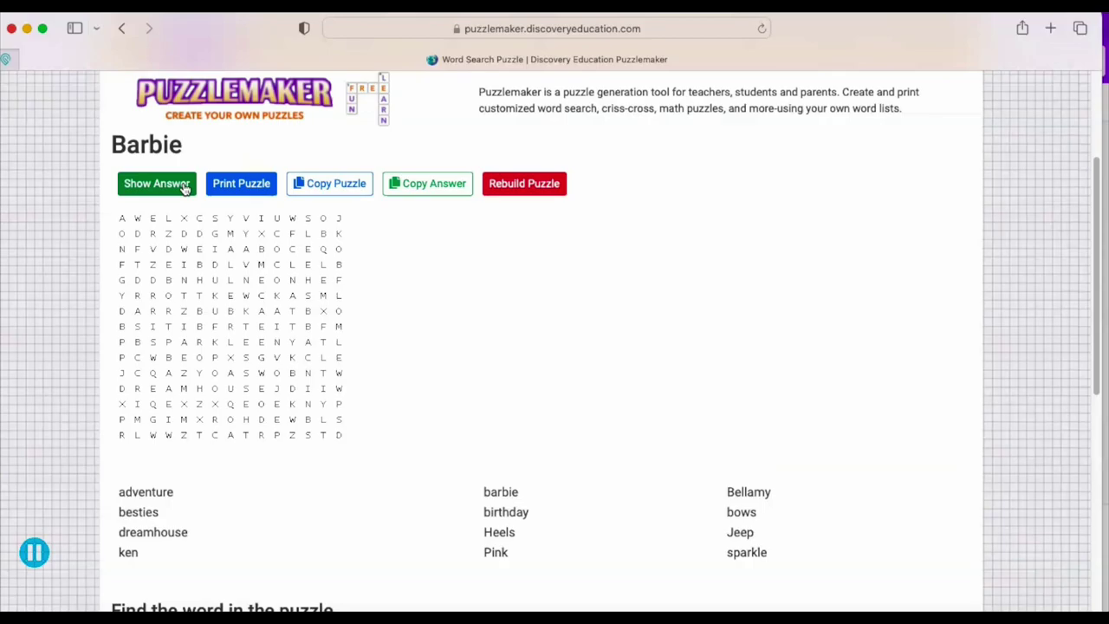
Step: Draw a screenshot selection around the first column of the Barbie puzzle's word list
{"action": "key", "text": "super+shift+5"}
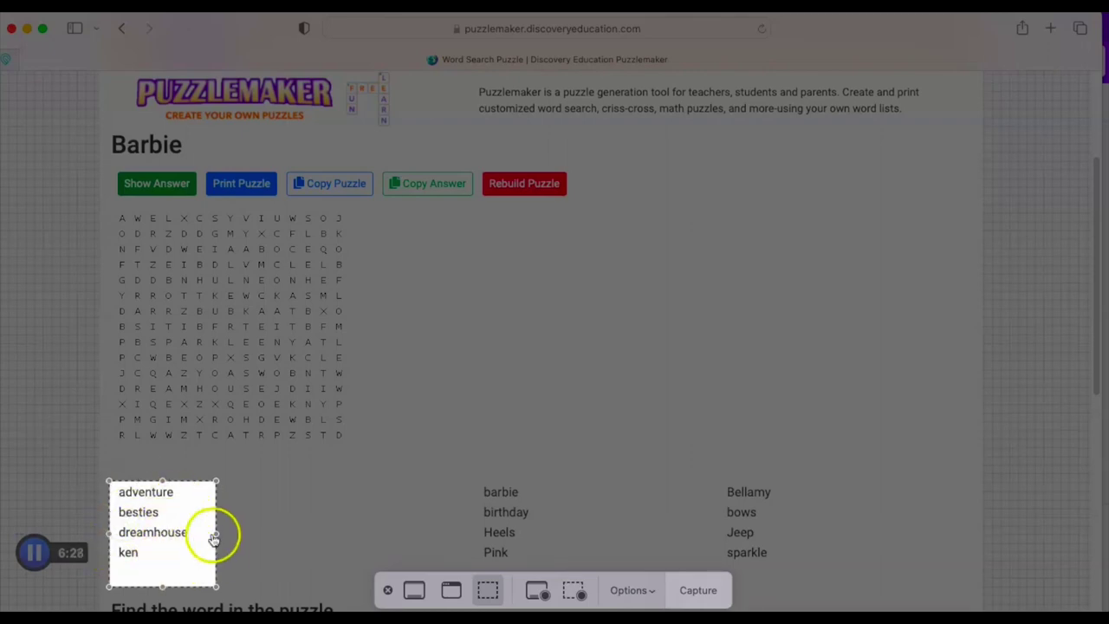
{"action": "left_click_drag", "start_coordinate": [216, 534], "coordinate": [812, 537]}
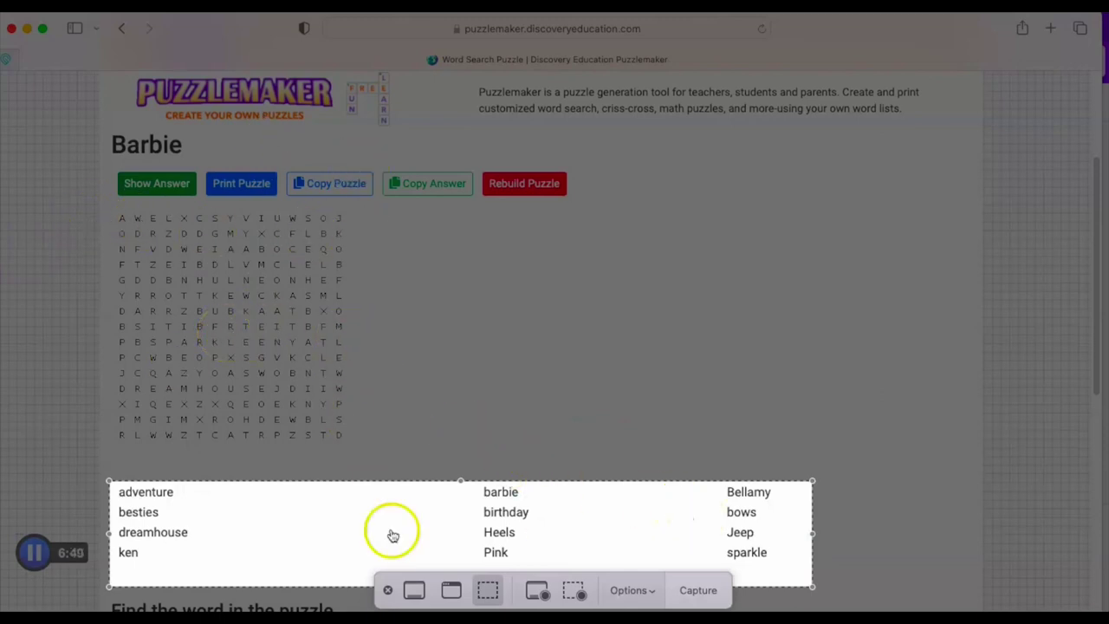
{"action": "left_click_drag", "start_coordinate": [812, 544], "coordinate": [211, 510]}
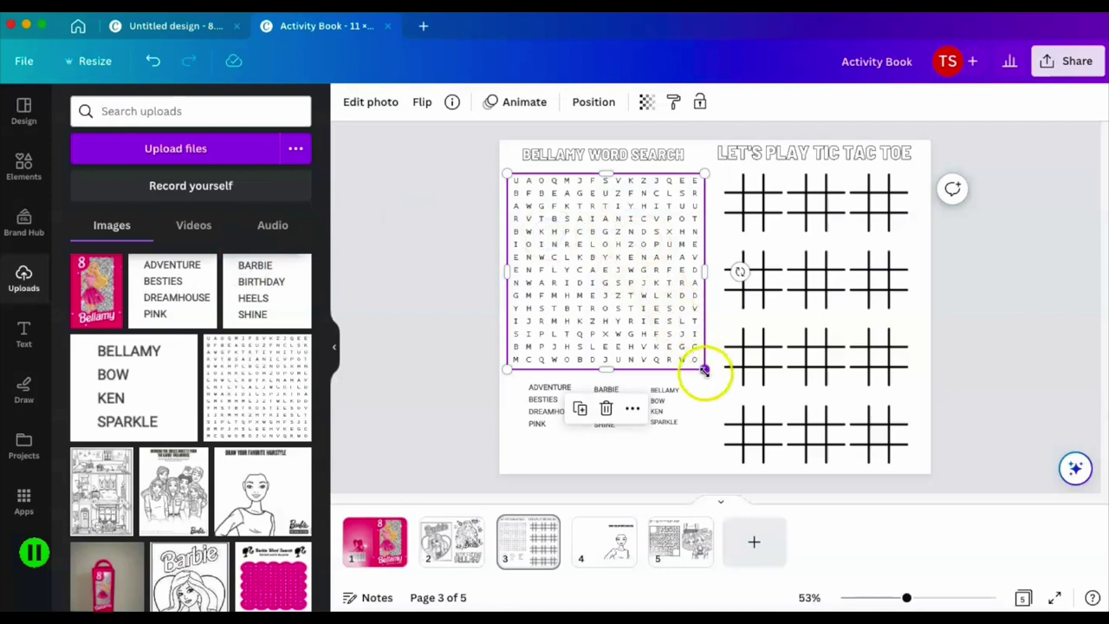
Step: Test-resize the word-search image, then go to the page-4 hairstyle page
{"action": "mouse_move", "coordinate": [704, 372]}
{"action": "left_mouse_down"}
{"action": "mouse_move", "coordinate": [661, 344]}
{"action": "mouse_move", "coordinate": [699, 376]}
{"action": "left_mouse_up"}
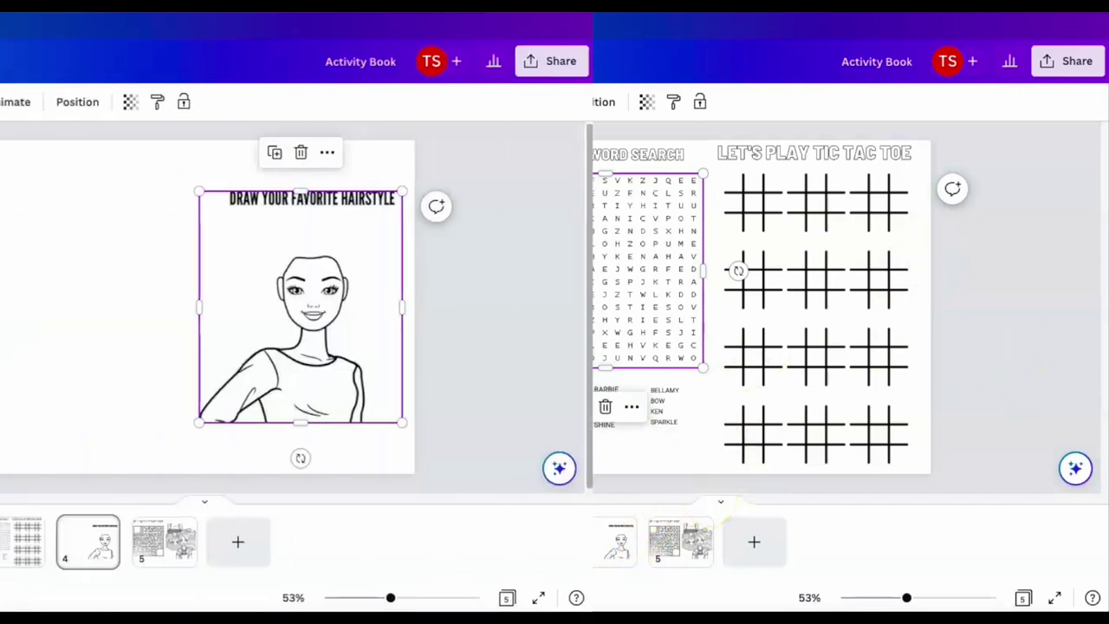
{"action": "left_click", "coordinate": [804, 224]}
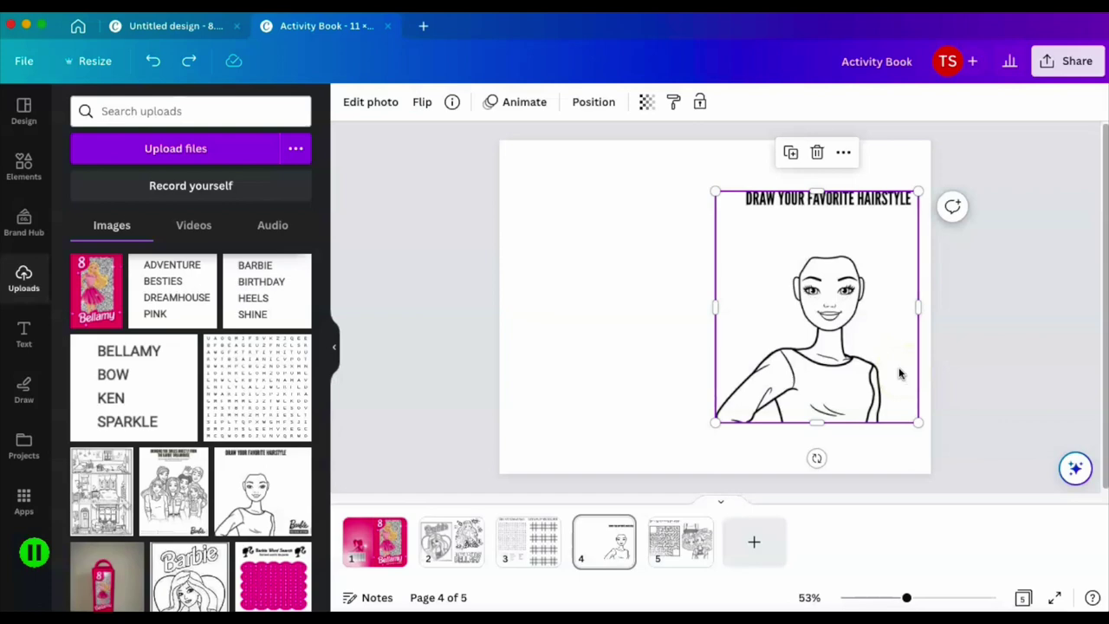
Step: Place the Barbie-in-dress picture at page 4's top-left, enlarged to about 5 by 6.5
{"action": "left_click", "coordinate": [606, 408]}
{"action": "scroll", "coordinate": [324, 422], "scroll_direction": "down", "scroll_amount": 4}
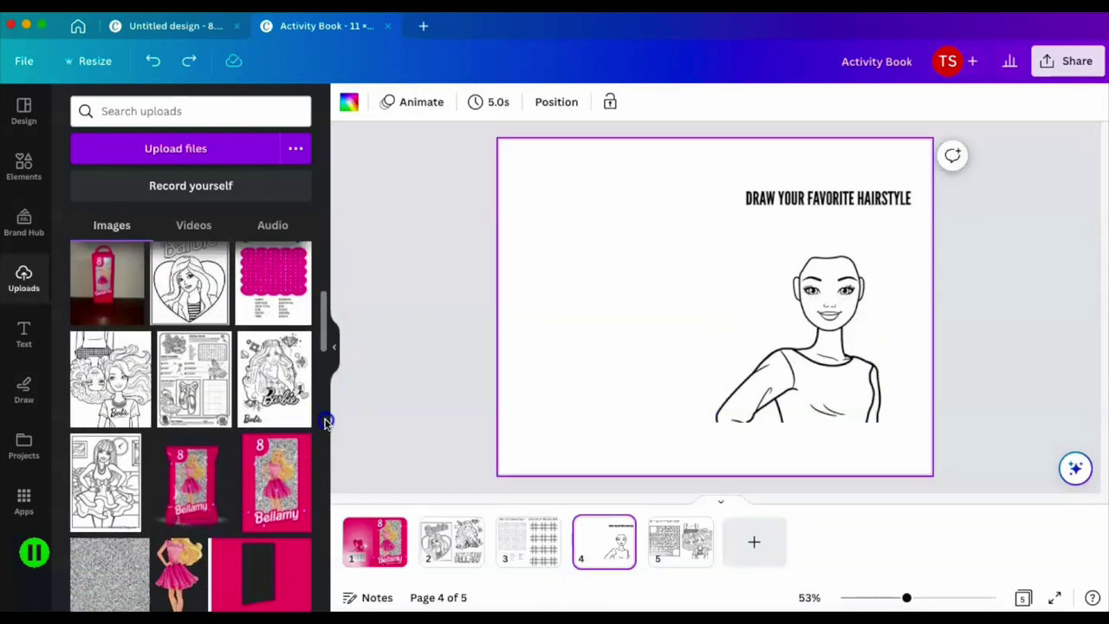
{"action": "left_click", "coordinate": [105, 447]}
{"action": "left_click_drag", "start_coordinate": [725, 322], "coordinate": [589, 260]}
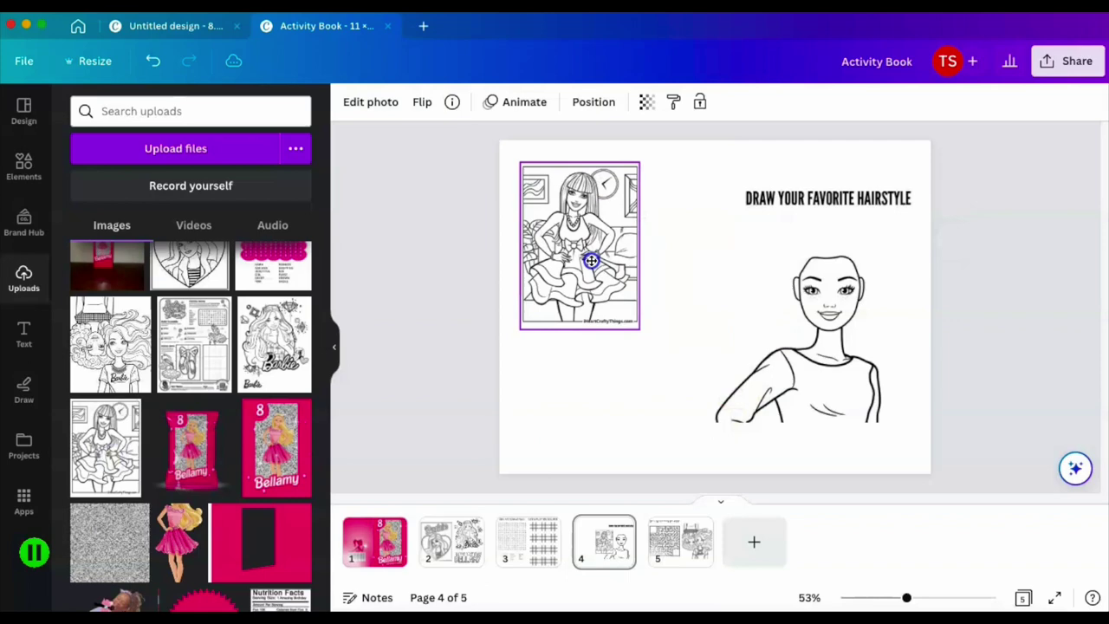
{"action": "left_click_drag", "start_coordinate": [640, 345], "coordinate": [673, 480]}
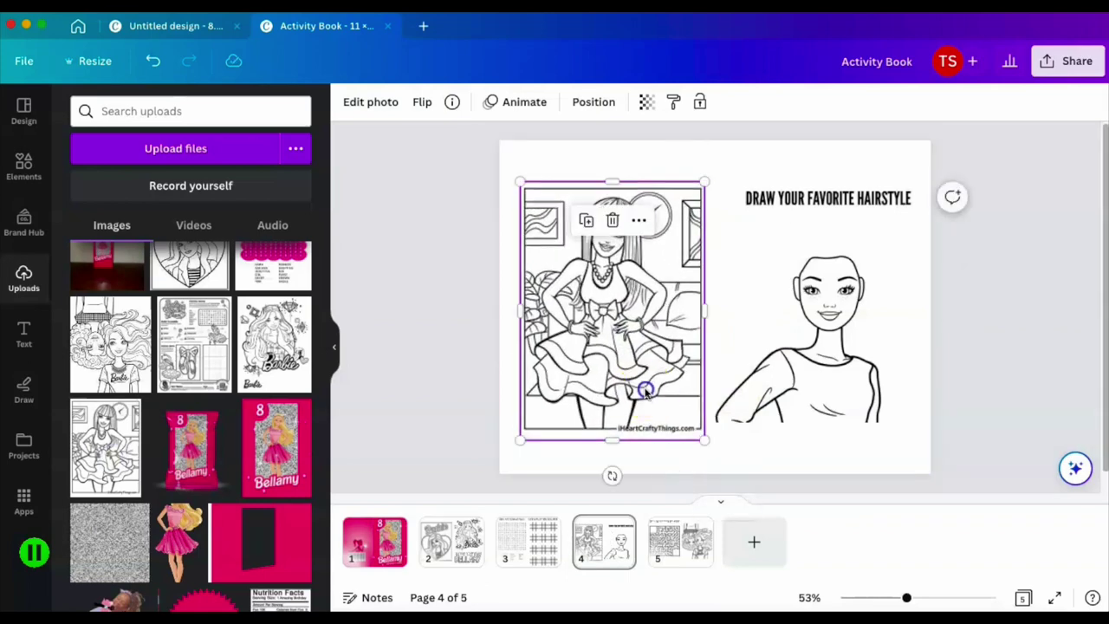
{"action": "left_click_drag", "start_coordinate": [641, 389], "coordinate": [632, 389]}
{"action": "left_click_drag", "start_coordinate": [599, 426], "coordinate": [598, 424]}
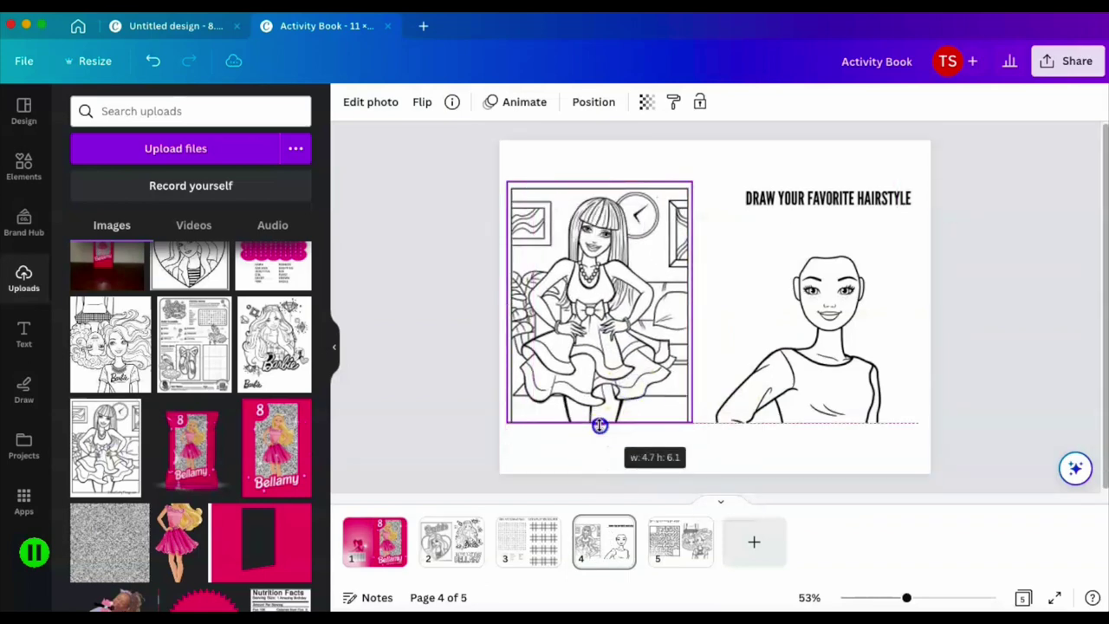
{"action": "left_click_drag", "start_coordinate": [592, 366], "coordinate": [586, 366]}
{"action": "left_click_drag", "start_coordinate": [682, 422], "coordinate": [695, 436]}
Step: Shift the hairstyle drawing slightly right and move on to the page-5 maze
{"action": "left_click", "coordinate": [1069, 376]}
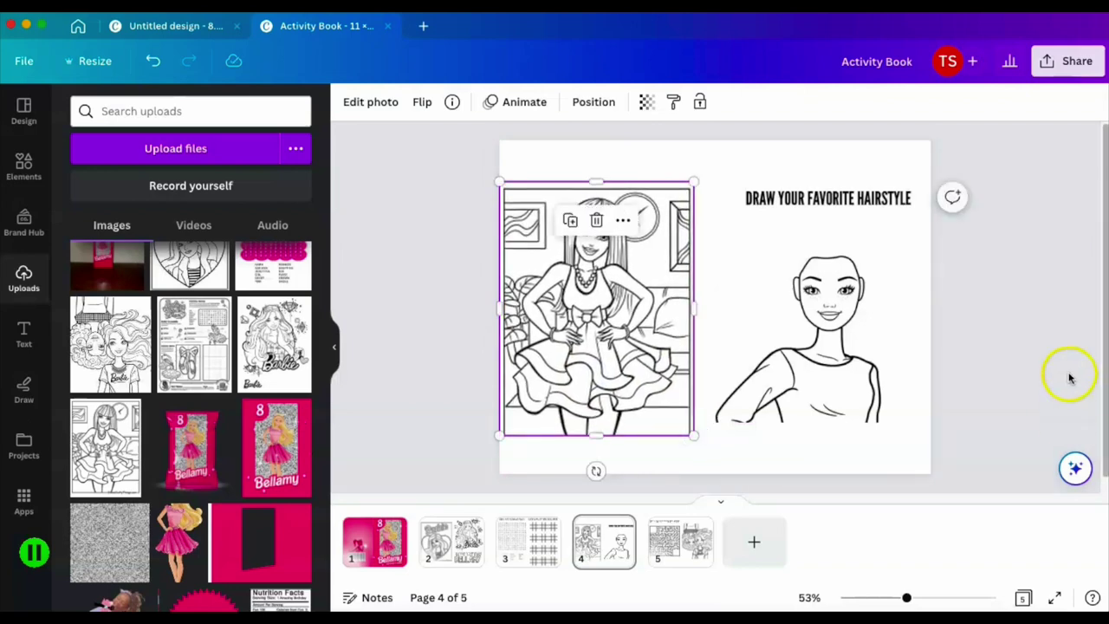
{"action": "left_click", "coordinate": [816, 351]}
{"action": "left_click_drag", "start_coordinate": [819, 358], "coordinate": [825, 356]}
{"action": "left_click", "coordinate": [977, 296]}
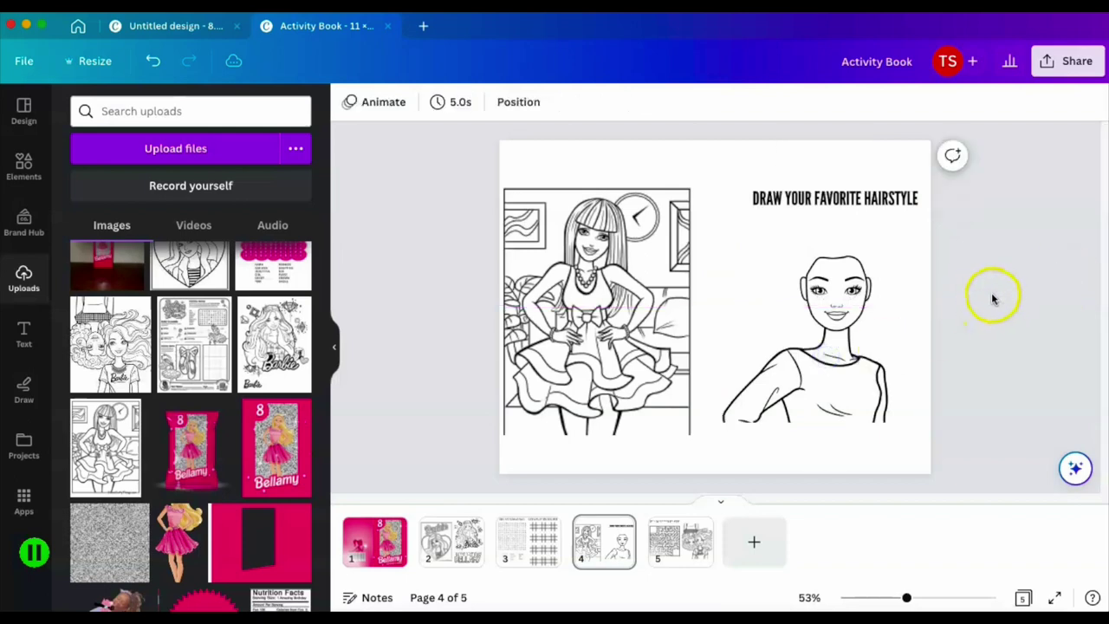
{"action": "left_click", "coordinate": [682, 554]}
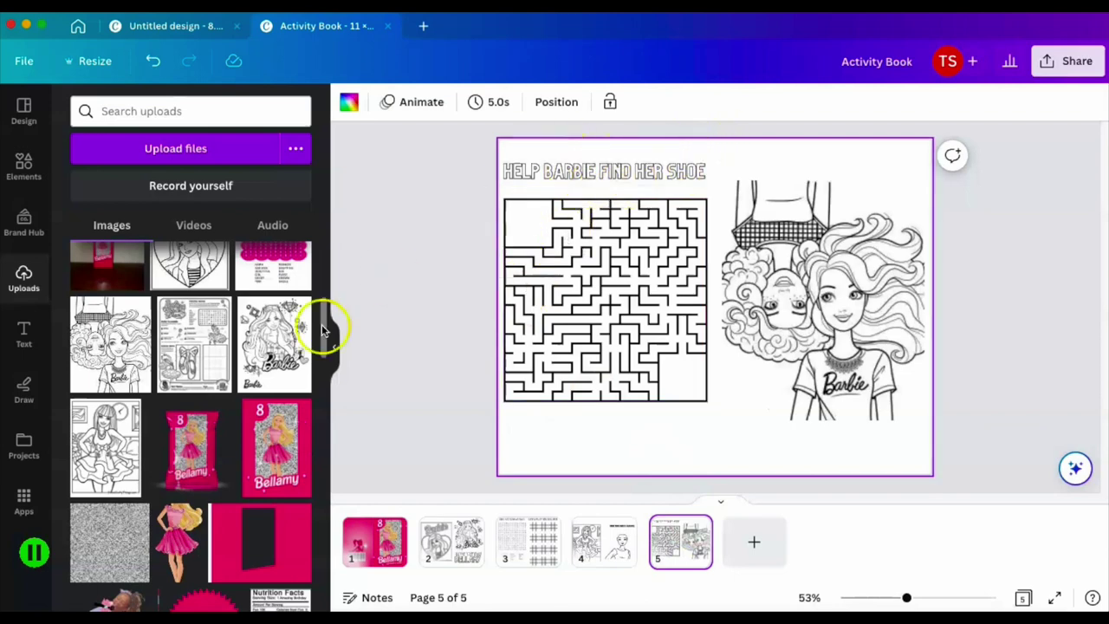
Step: Add the pink Barbie head silhouette from recent elements, shrink it, and place it at the maze's top-left start
{"action": "left_click", "coordinate": [23, 166]}
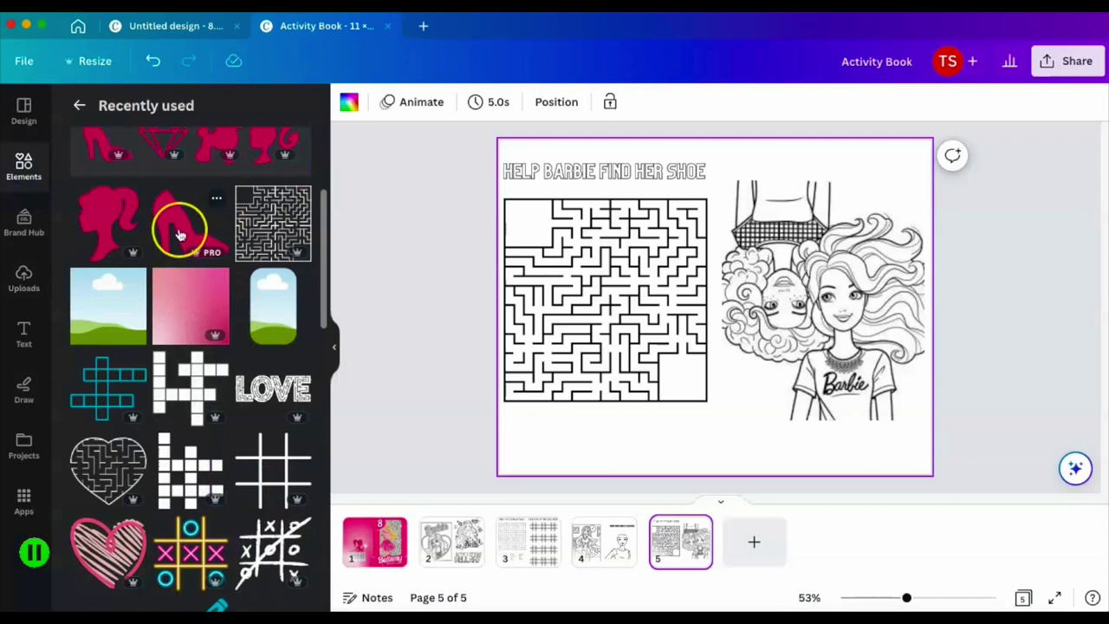
{"action": "left_click", "coordinate": [108, 227]}
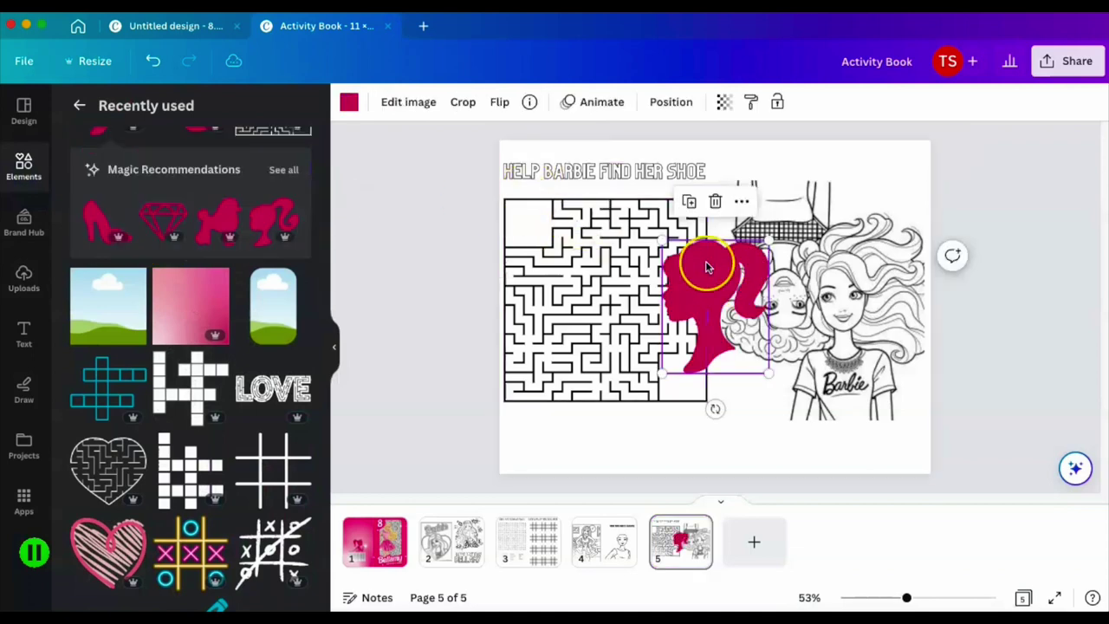
{"action": "left_click_drag", "start_coordinate": [708, 257], "coordinate": [553, 223]}
{"action": "left_click_drag", "start_coordinate": [610, 330], "coordinate": [531, 225]}
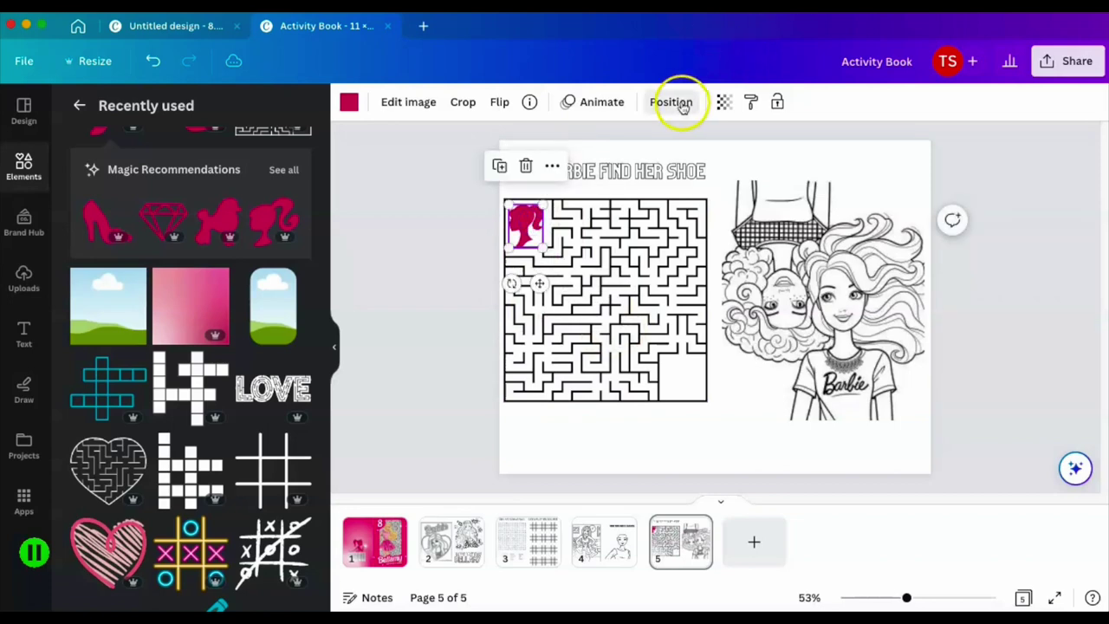
Step: Add the pink high-heel shoe, shrink it, and place it at the maze's bottom-right exit
{"action": "left_click", "coordinate": [499, 102]}
{"action": "left_click", "coordinate": [554, 140]}
{"action": "left_click", "coordinate": [100, 390]}
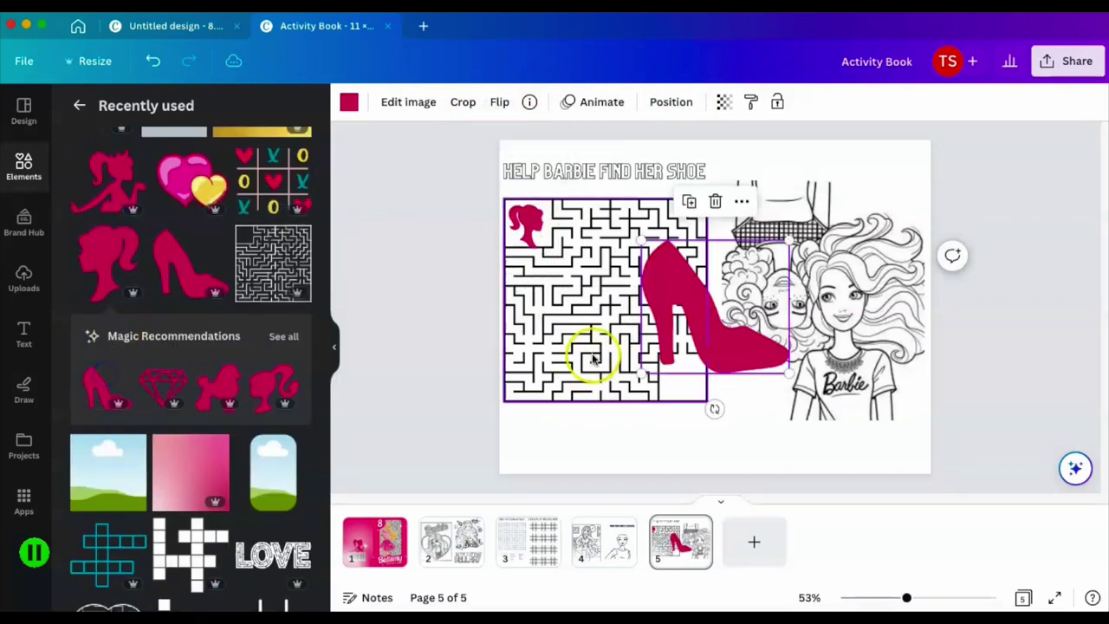
{"action": "left_click_drag", "start_coordinate": [643, 243], "coordinate": [676, 374]}
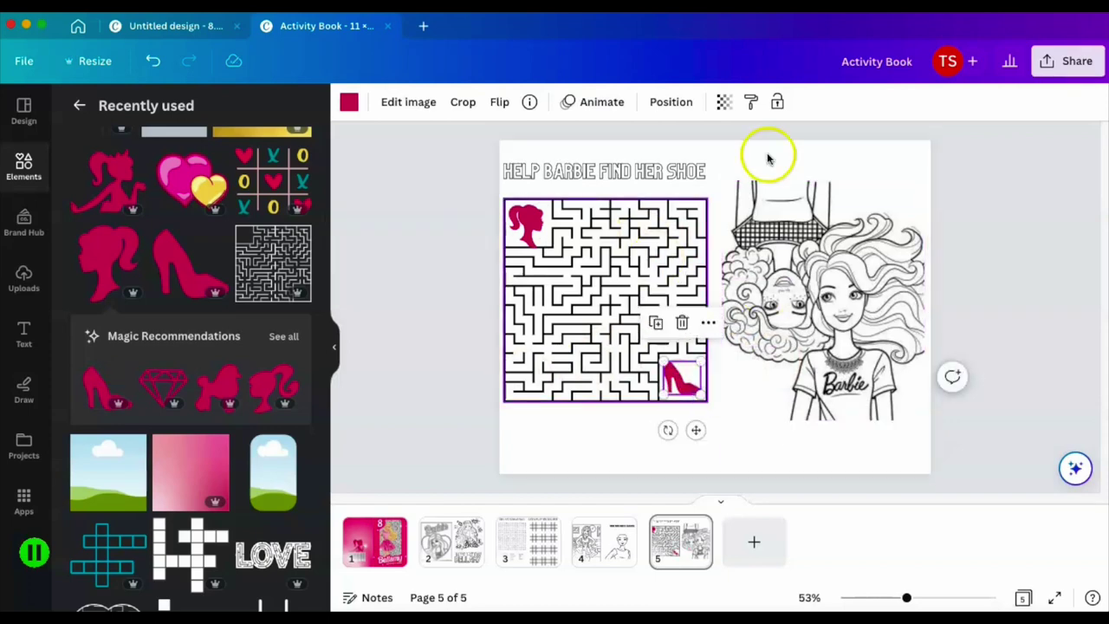
{"action": "left_click", "coordinate": [768, 187]}
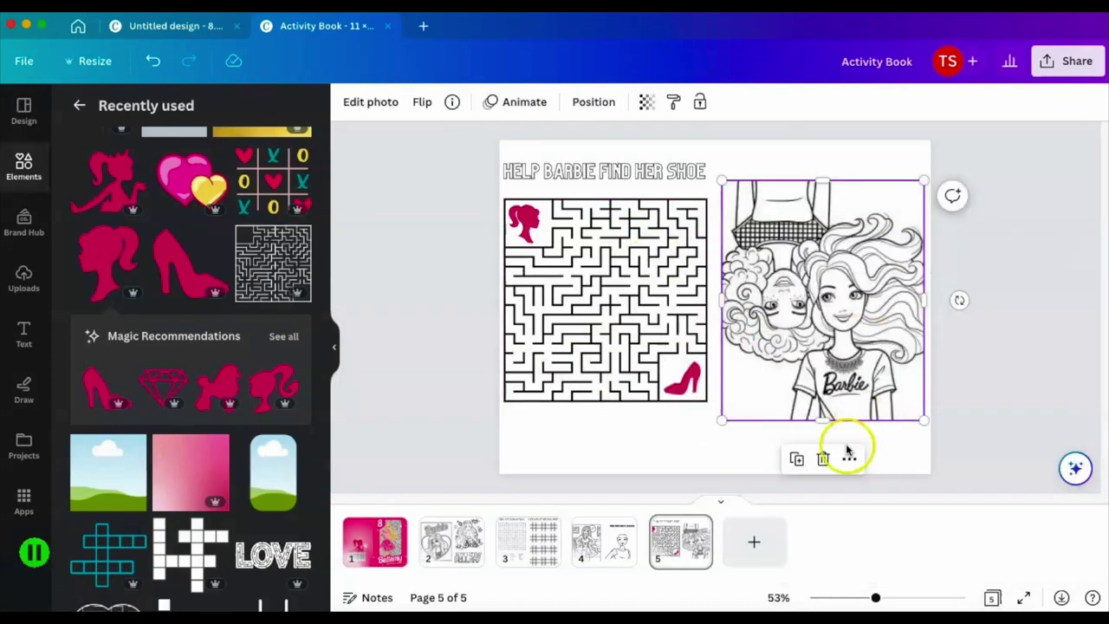
Step: Download the Activity Book's five pages as PNG with All pages (5) selected
{"action": "left_click", "coordinate": [1074, 65]}
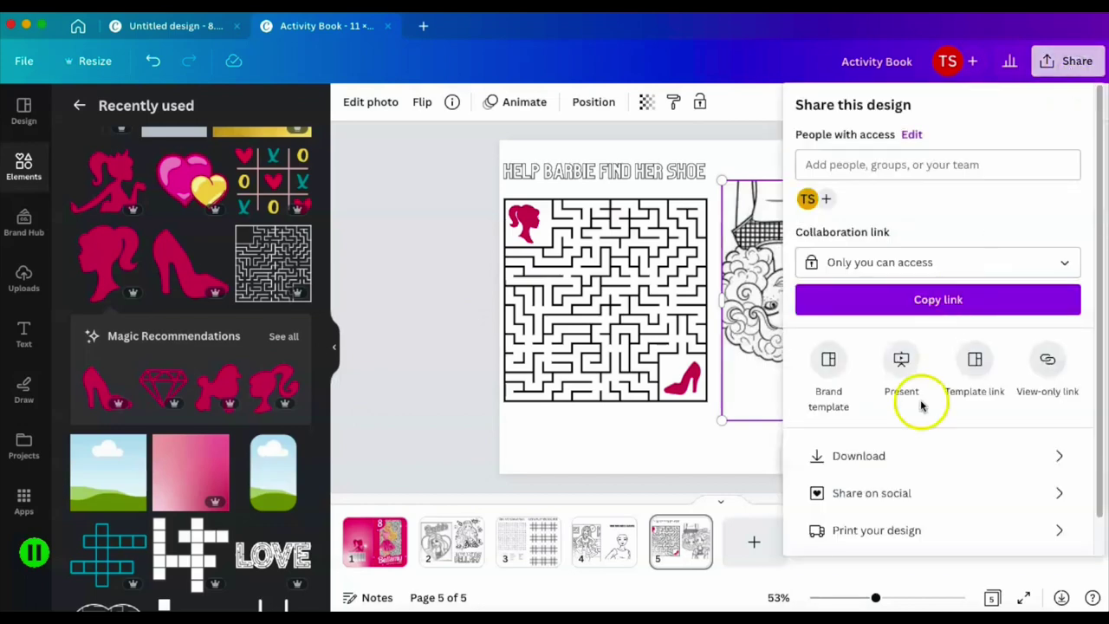
{"action": "left_click", "coordinate": [882, 447]}
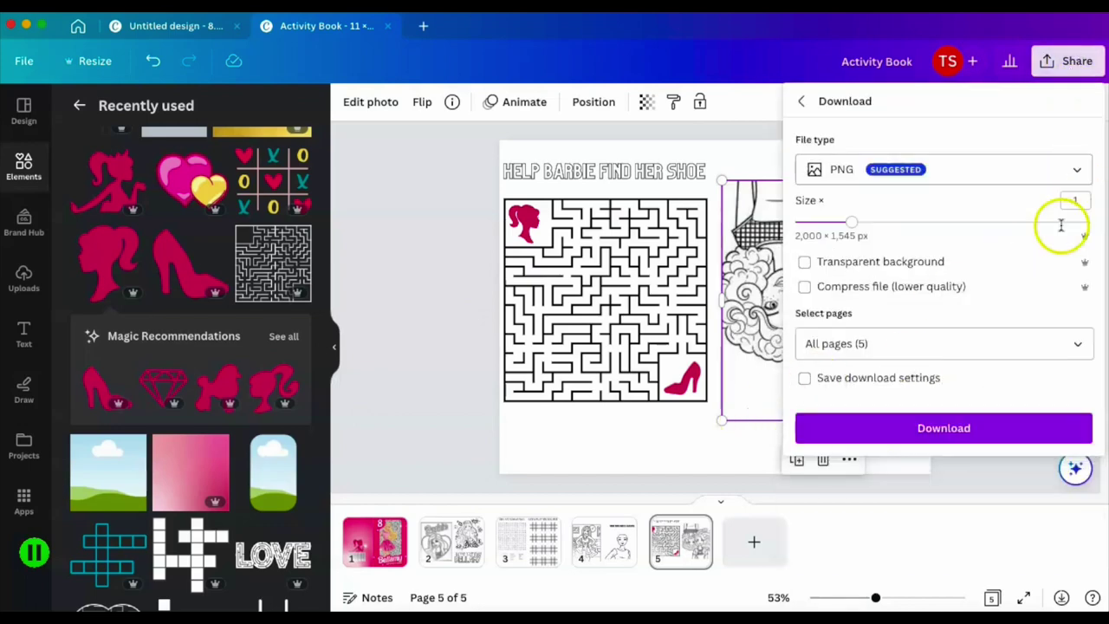
{"action": "left_click", "coordinate": [882, 428]}
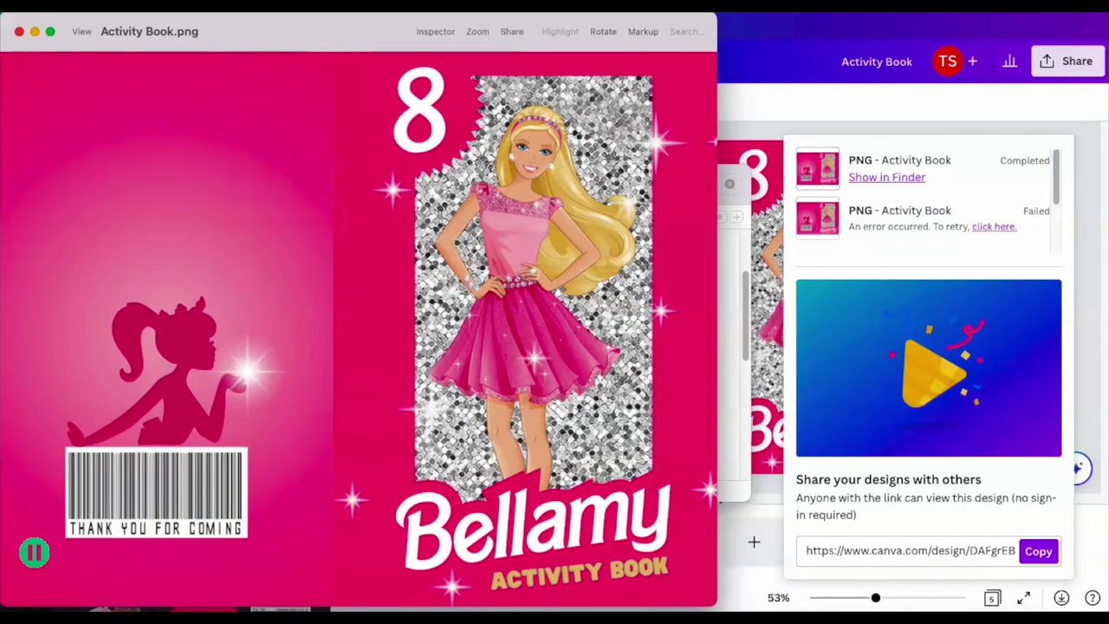
Step: Print the cover image with paper size set to US Letter Borderless
{"action": "left_click", "coordinate": [100, 7]}
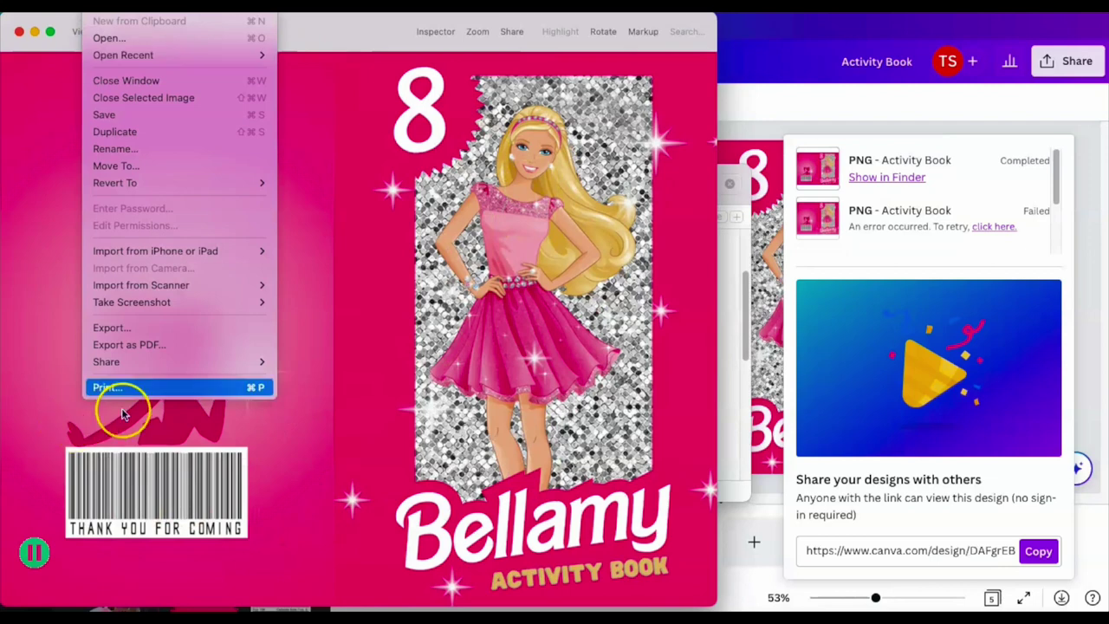
{"action": "left_click", "coordinate": [121, 390]}
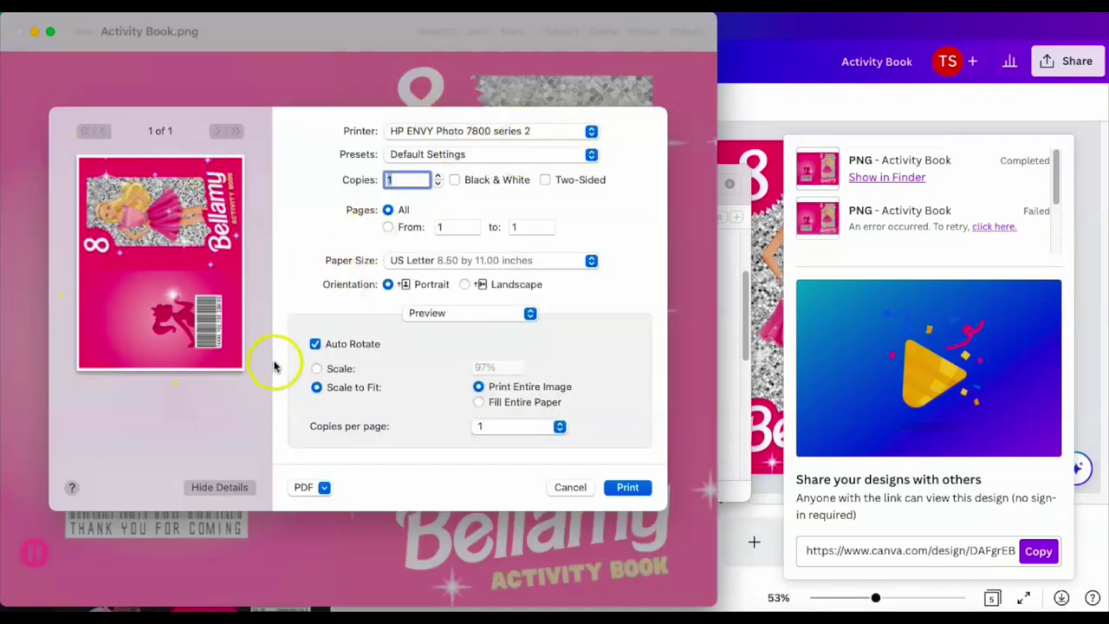
{"action": "left_click", "coordinate": [503, 259]}
{"action": "mouse_move", "coordinate": [601, 260]}
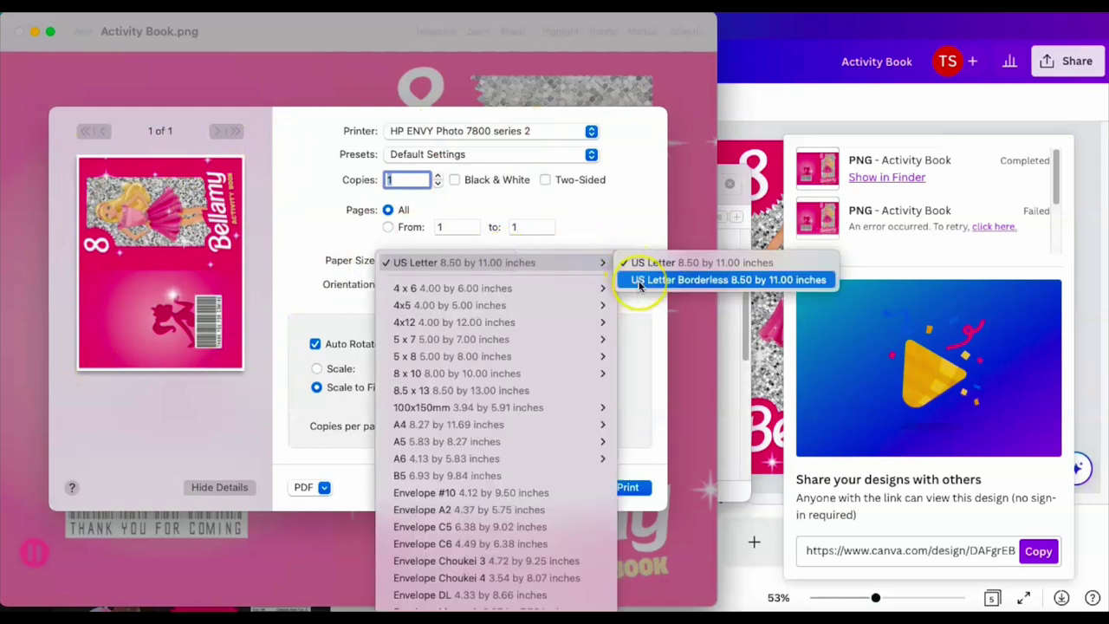
{"action": "left_click", "coordinate": [640, 280]}
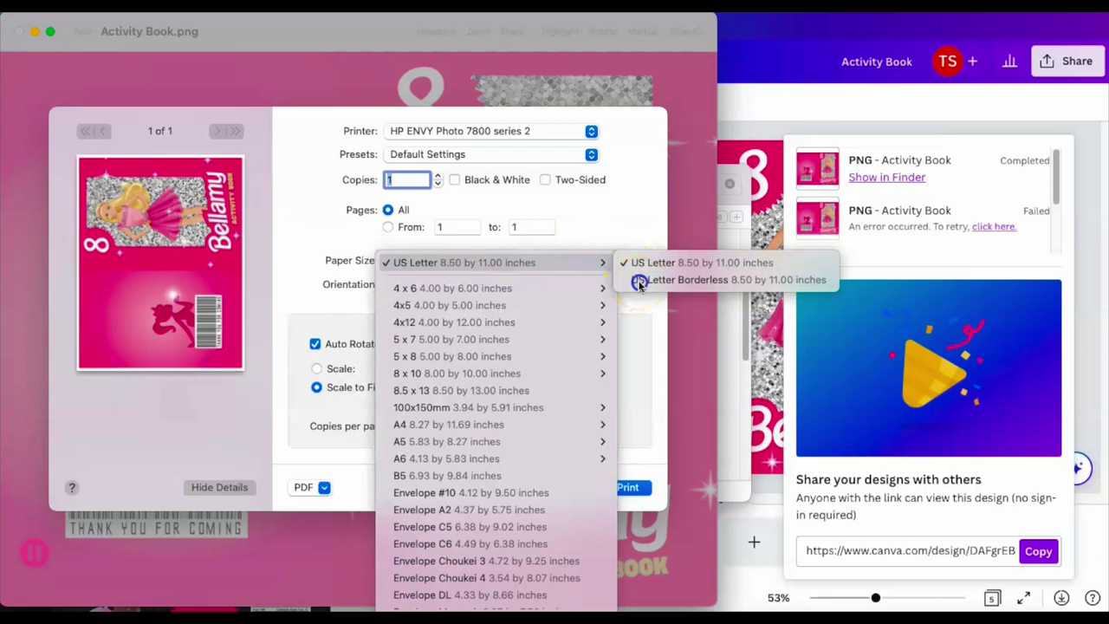
Step: Use Photo Glossy Paper at Best quality and send the page to the HP ENVY Photo 7800
{"action": "left_click", "coordinate": [469, 314]}
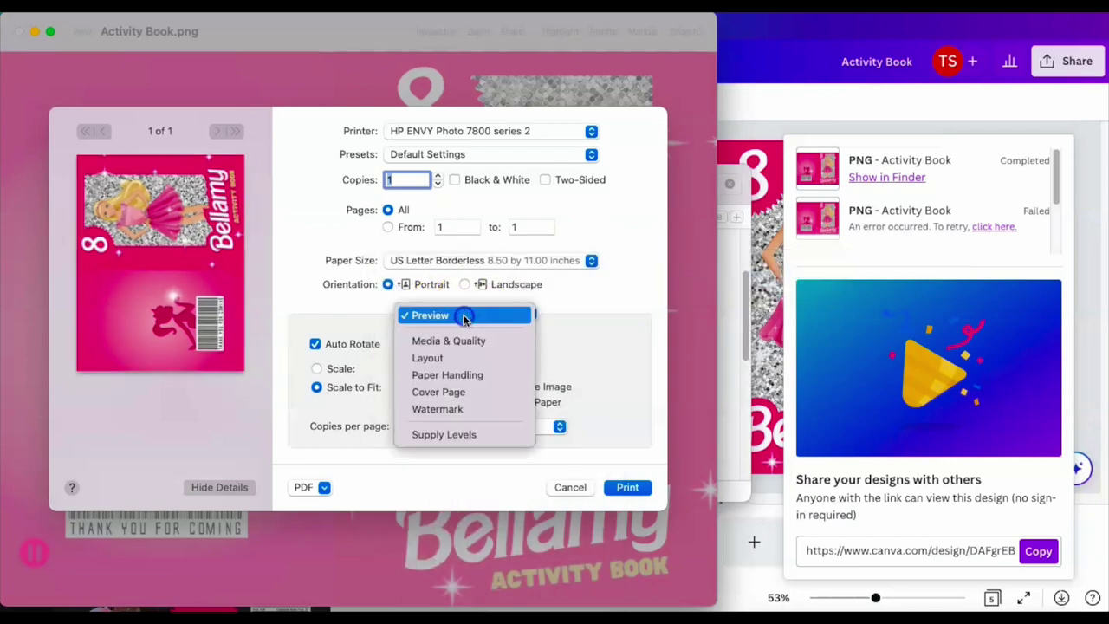
{"action": "left_click", "coordinate": [462, 339]}
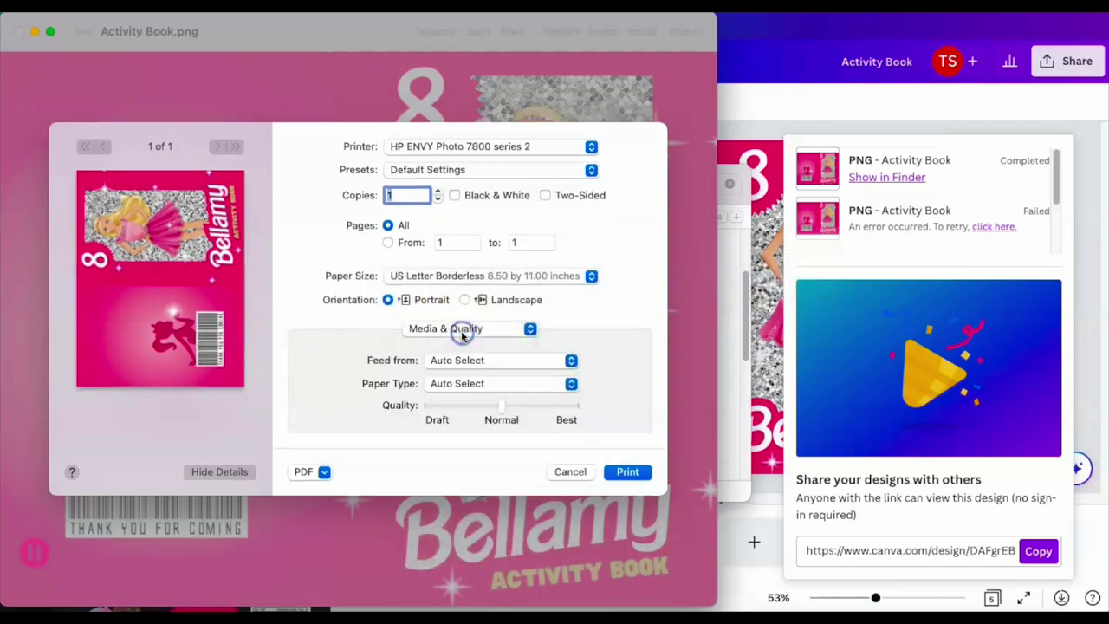
{"action": "left_click", "coordinate": [495, 384]}
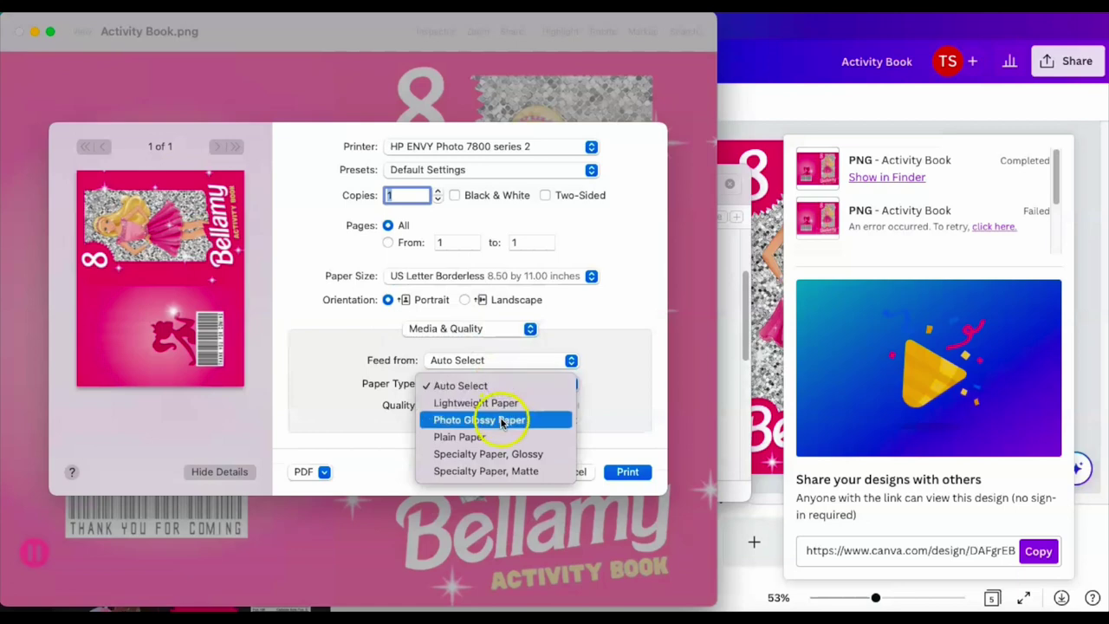
{"action": "left_click", "coordinate": [501, 422]}
{"action": "left_click_drag", "start_coordinate": [502, 415], "coordinate": [588, 419]}
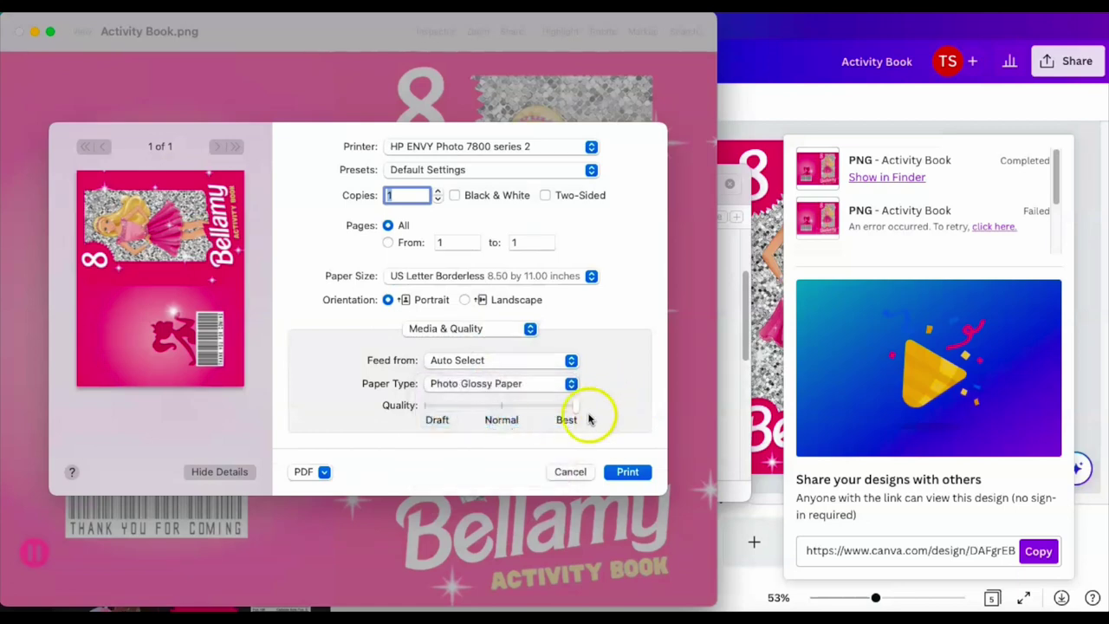
{"action": "left_click", "coordinate": [627, 472]}
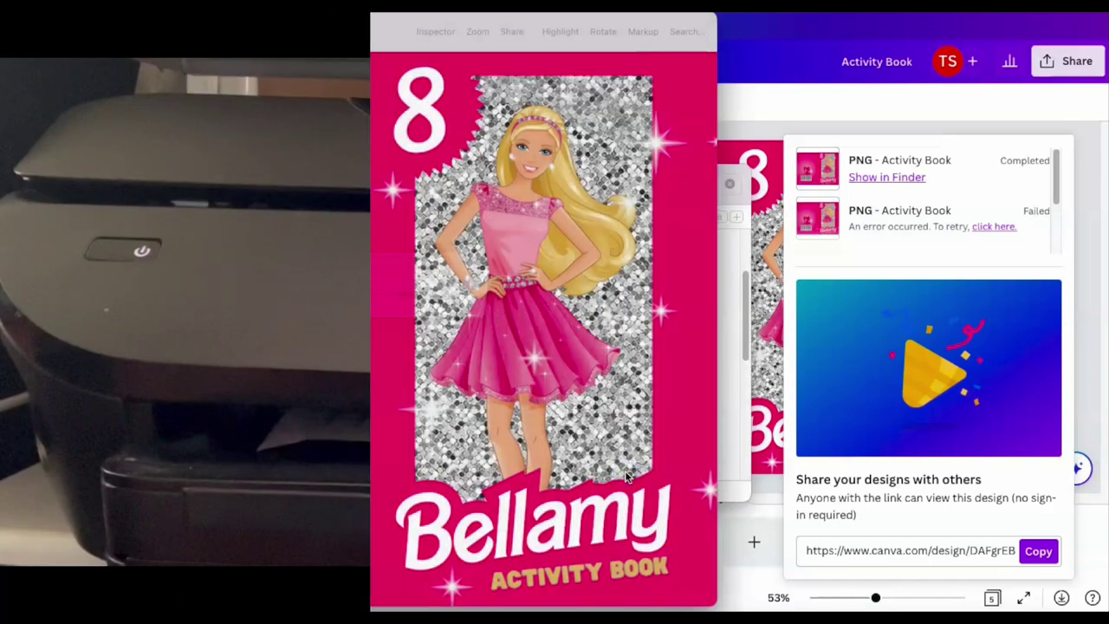